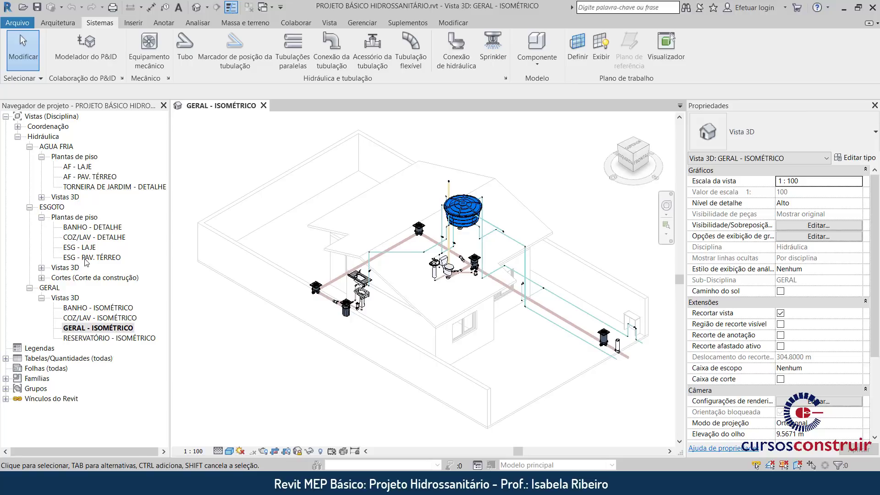
Zoom out and pan the Esgoto - Nível 01 reference PDF to compare plans, then return to Revit.
{"action": "double_click", "coordinate": [87, 257]}
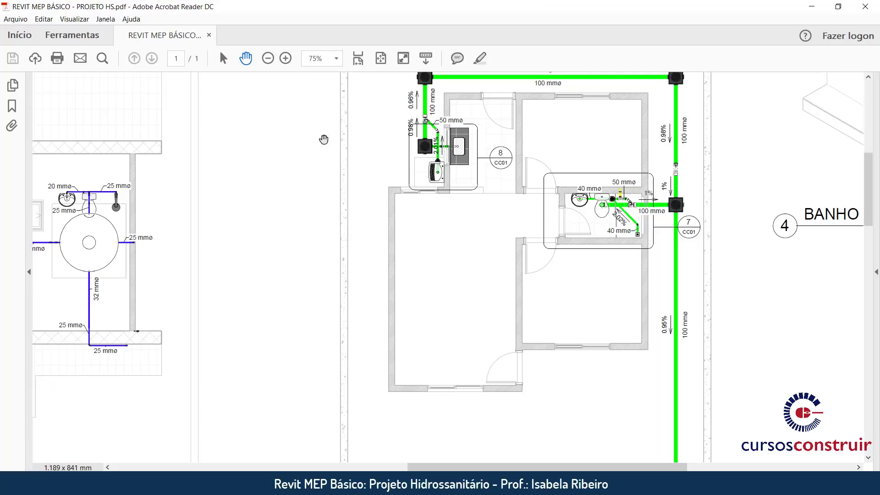
{"action": "left_click", "coordinate": [268, 59]}
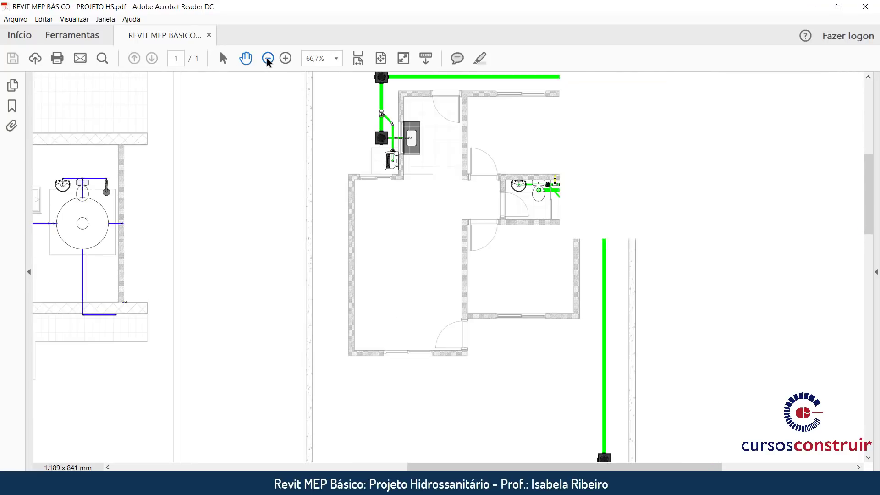
{"action": "left_click", "coordinate": [268, 58]}
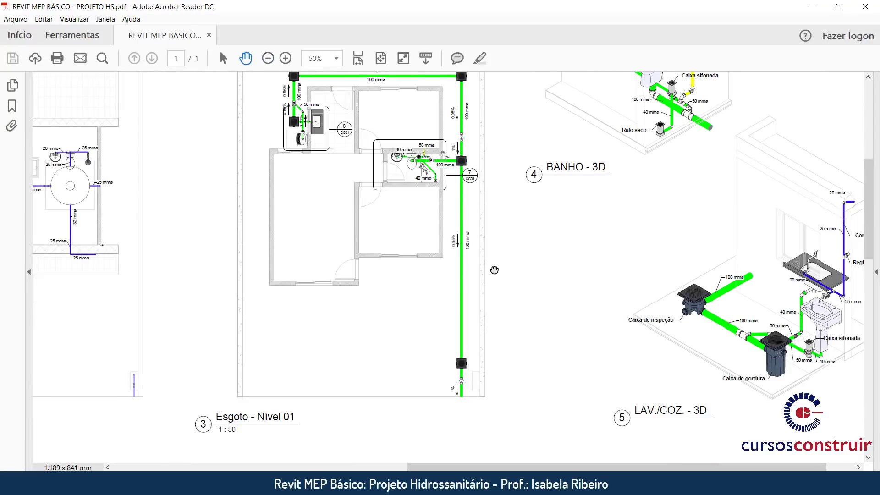
{"action": "left_click_drag", "start_coordinate": [492, 269], "coordinate": [534, 300]}
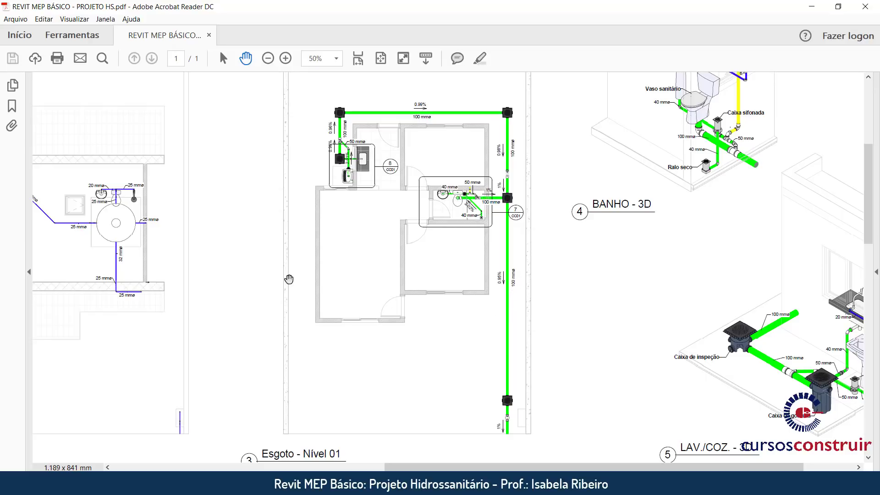
{"action": "left_click_drag", "start_coordinate": [258, 272], "coordinate": [356, 280]}
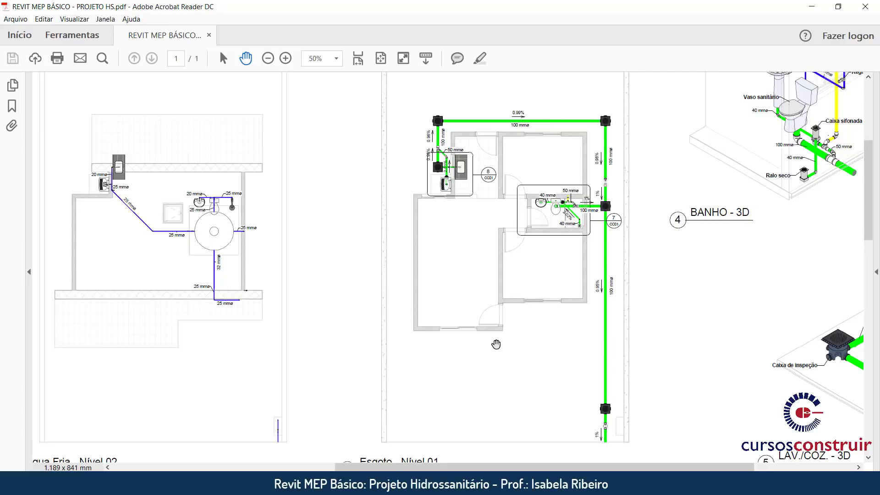
{"action": "left_click", "coordinate": [421, 482]}
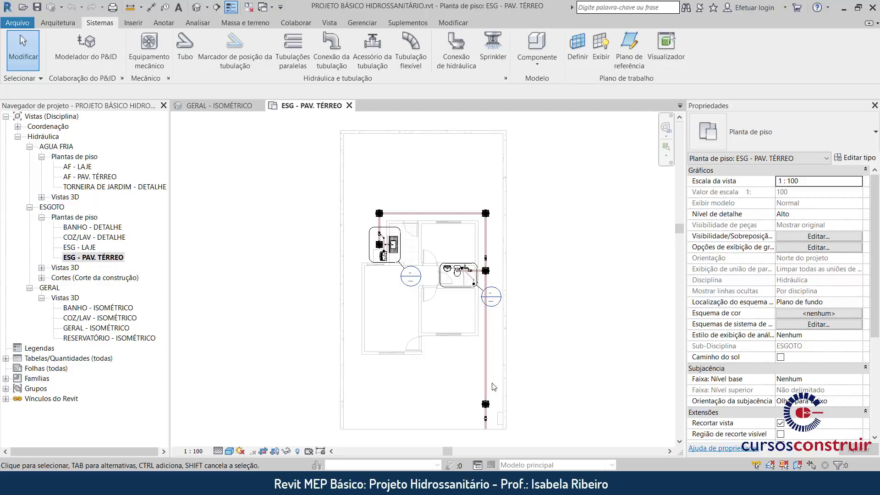
Tag the long vertical sewer pipe on the right with a 100 mmø size tag by category.
{"action": "left_click", "coordinate": [173, 24]}
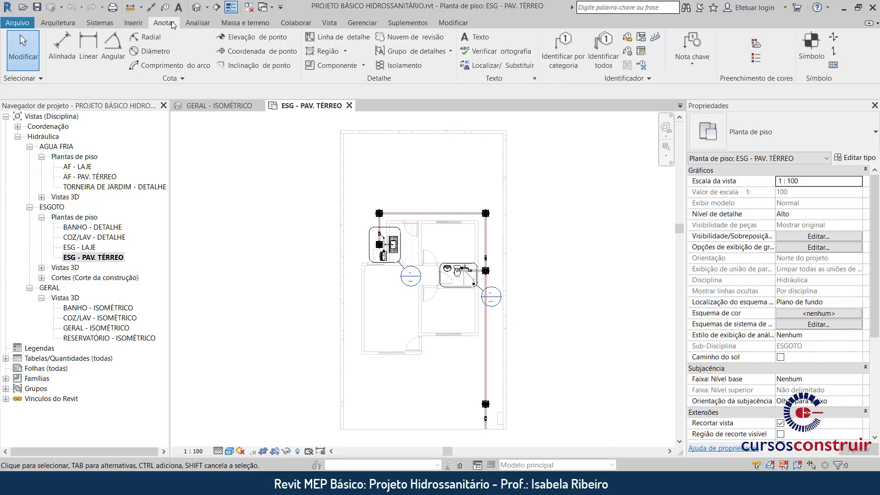
{"action": "left_click", "coordinate": [564, 46]}
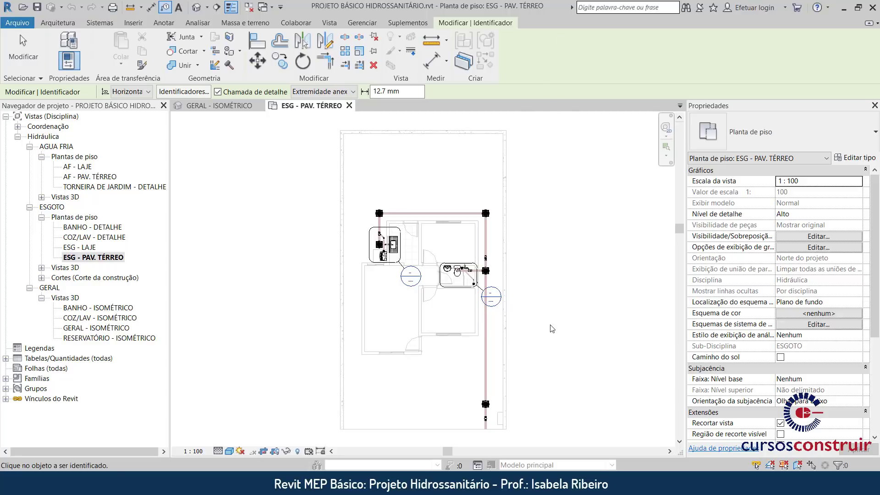
{"action": "scroll", "coordinate": [488, 331], "scroll_direction": "up", "scroll_amount": 3}
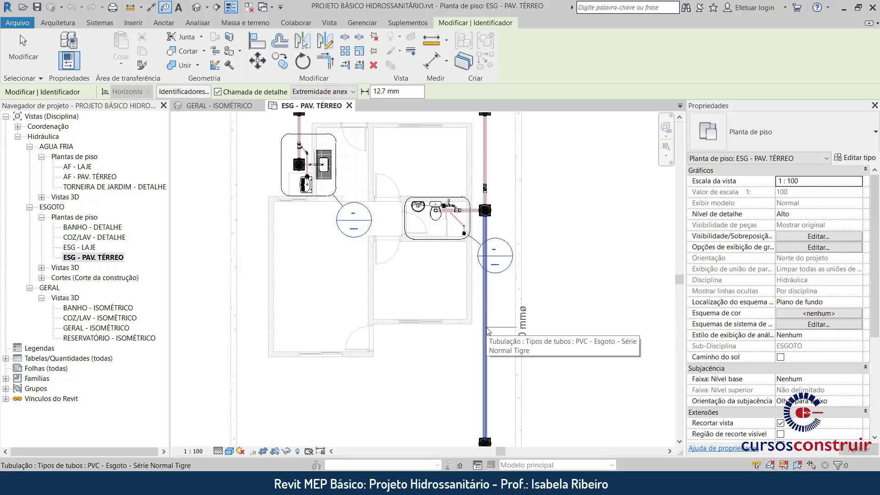
{"action": "left_click", "coordinate": [487, 329]}
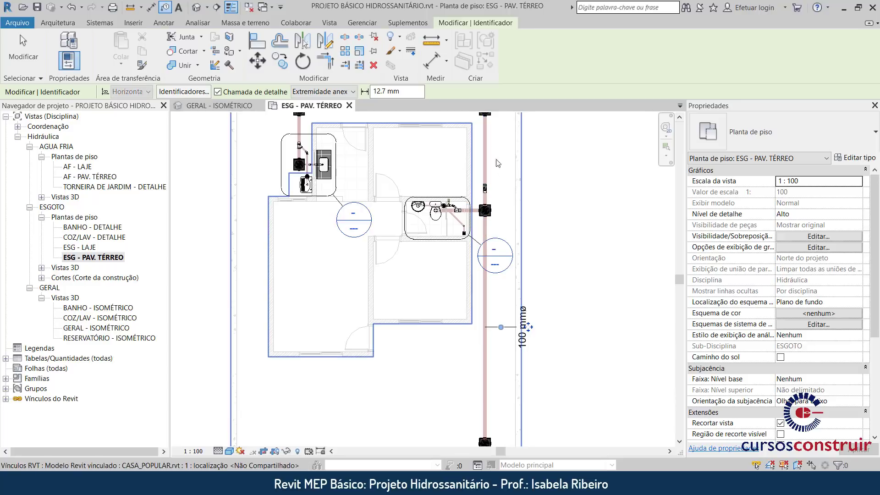
{"action": "key", "text": "Escape"}
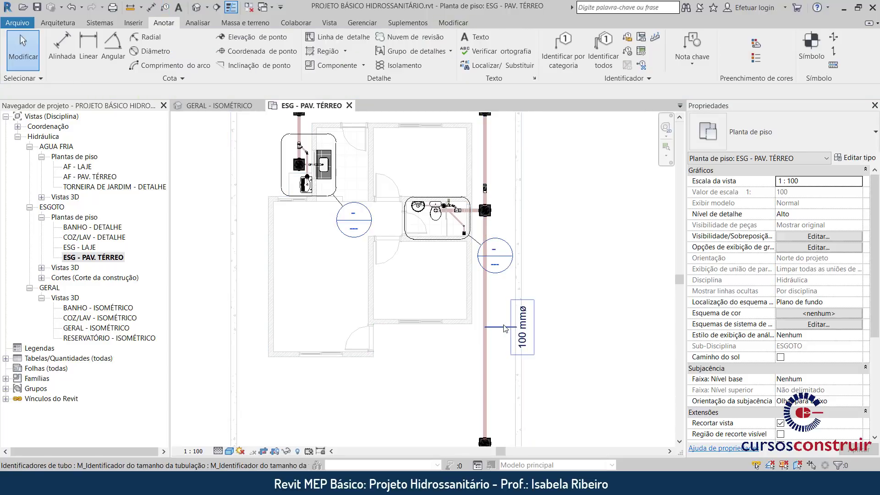
Zoom to the 100 mmø pipe tag and turn off its leader line.
{"action": "left_click", "coordinate": [508, 330]}
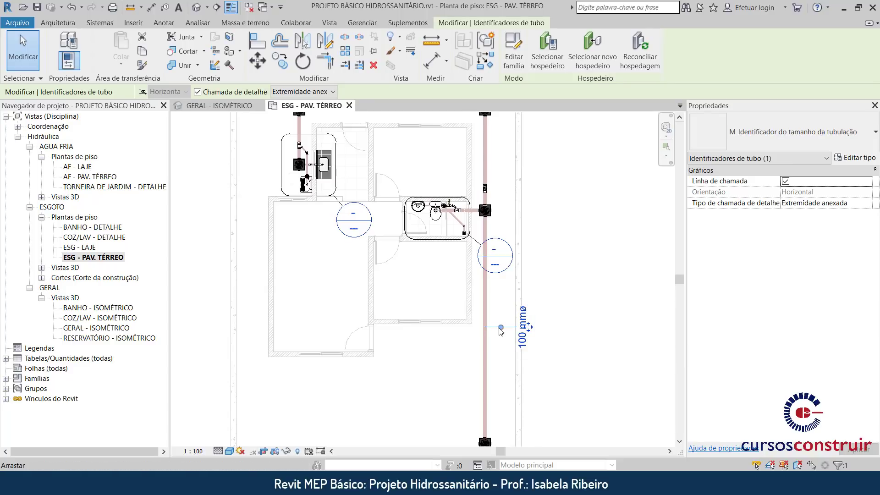
{"action": "scroll", "coordinate": [538, 338], "scroll_direction": "up", "scroll_amount": 1}
{"action": "scroll", "coordinate": [550, 335], "scroll_direction": "up", "scroll_amount": 1}
{"action": "scroll", "coordinate": [541, 307], "scroll_direction": "up", "scroll_amount": 1}
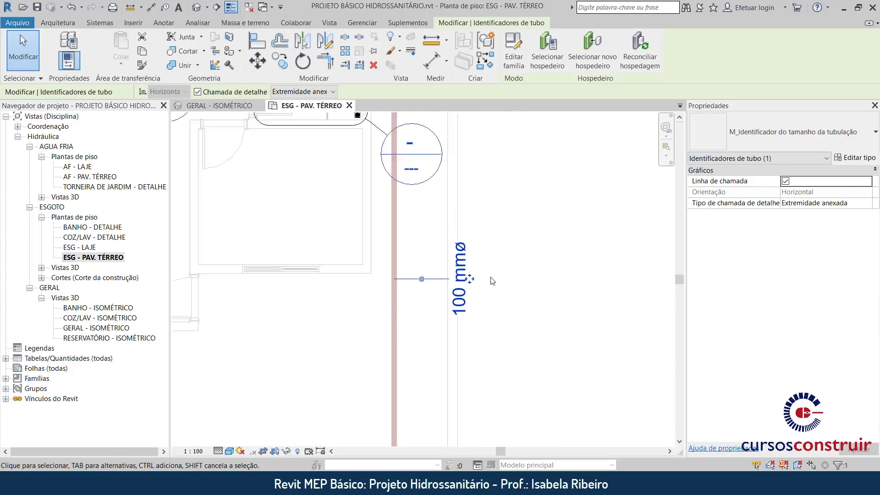
{"action": "middle_click_drag", "start_coordinate": [514, 279], "coordinate": [546, 260]}
{"action": "left_click", "coordinate": [546, 260]}
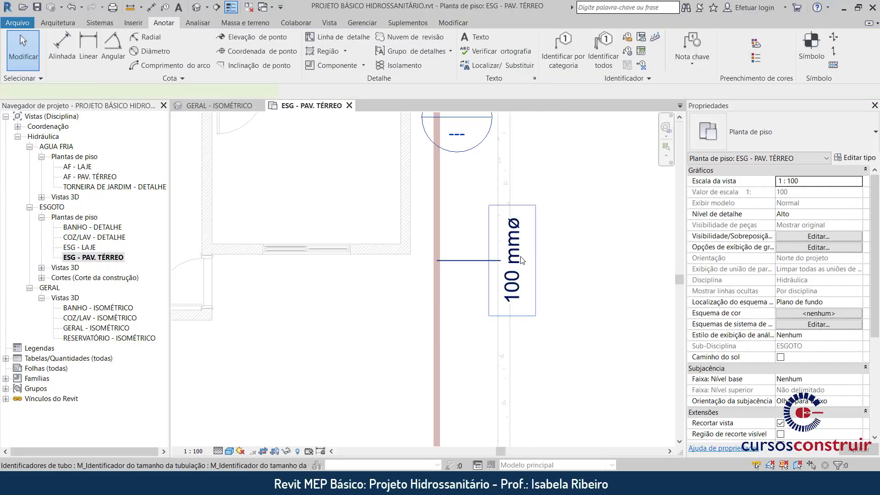
{"action": "left_click", "coordinate": [523, 261]}
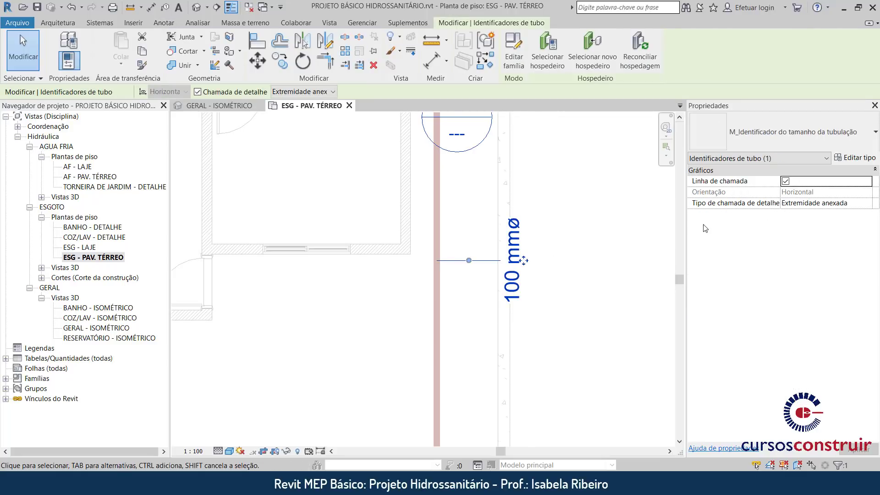
{"action": "left_click", "coordinate": [786, 182]}
{"action": "left_click", "coordinate": [570, 310]}
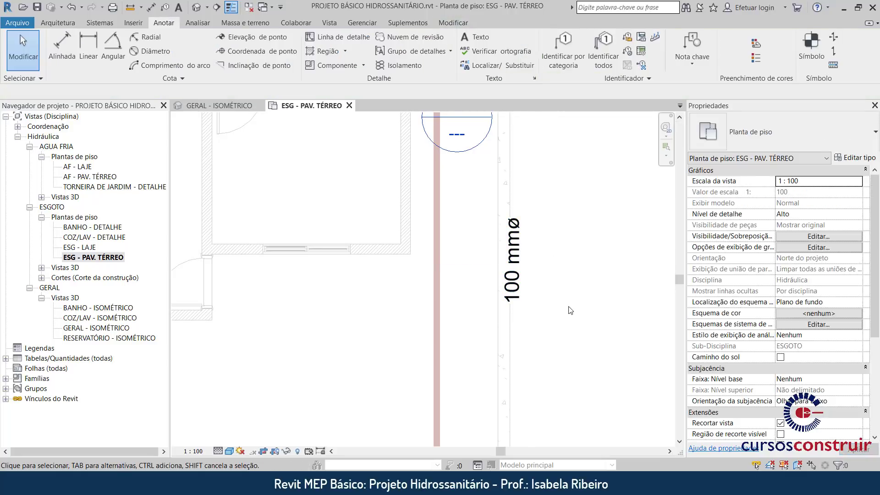
Drag the 100 mmø tag left so it sits right beside the vertical pipe, toggling its leader.
{"action": "left_click", "coordinate": [512, 284]}
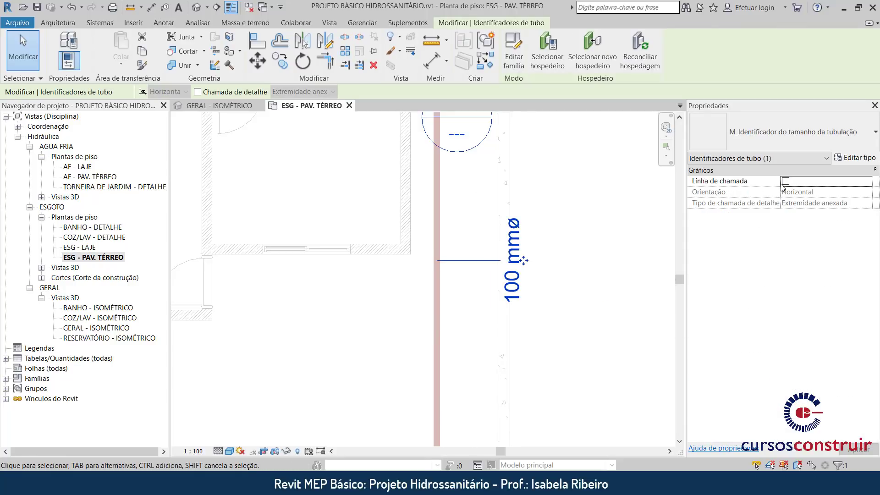
{"action": "left_click", "coordinate": [572, 310]}
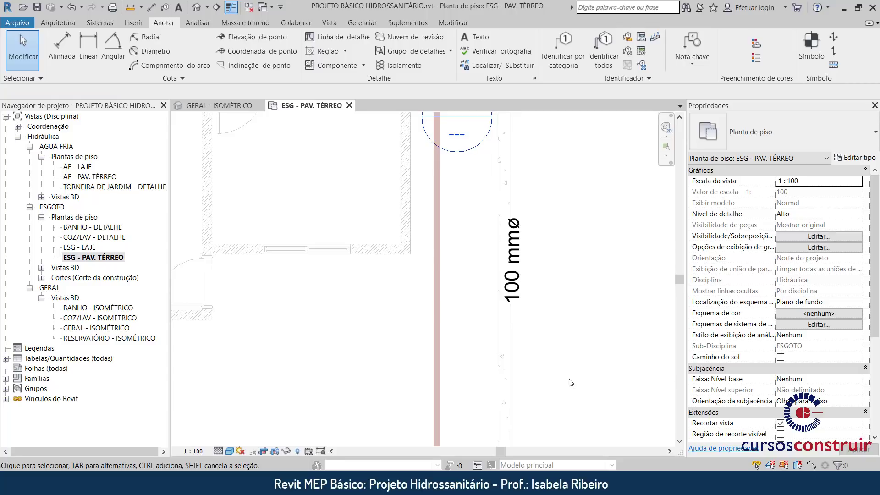
{"action": "left_click", "coordinate": [525, 312]}
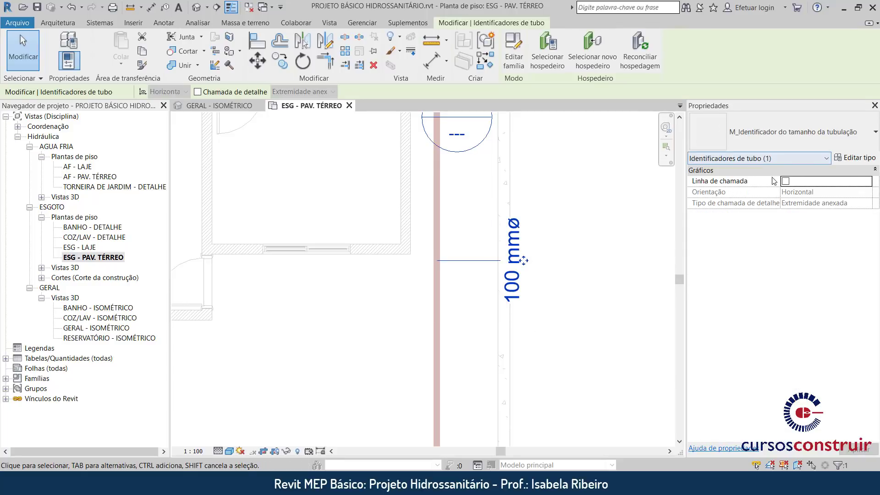
{"action": "left_click", "coordinate": [579, 250]}
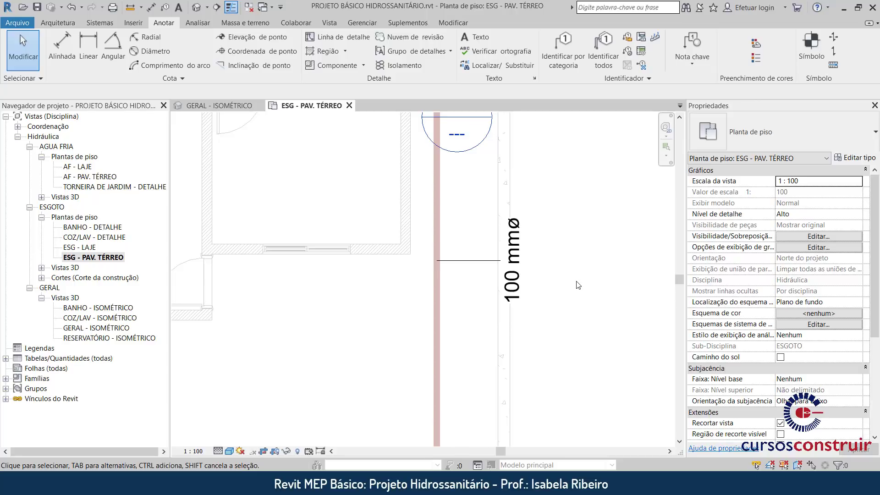
{"action": "left_click", "coordinate": [526, 264]}
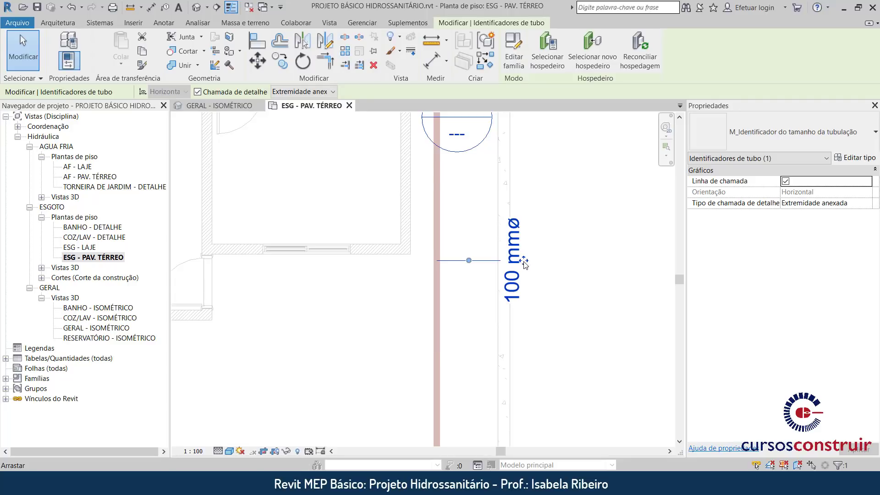
{"action": "left_click_drag", "start_coordinate": [524, 264], "coordinate": [467, 259]}
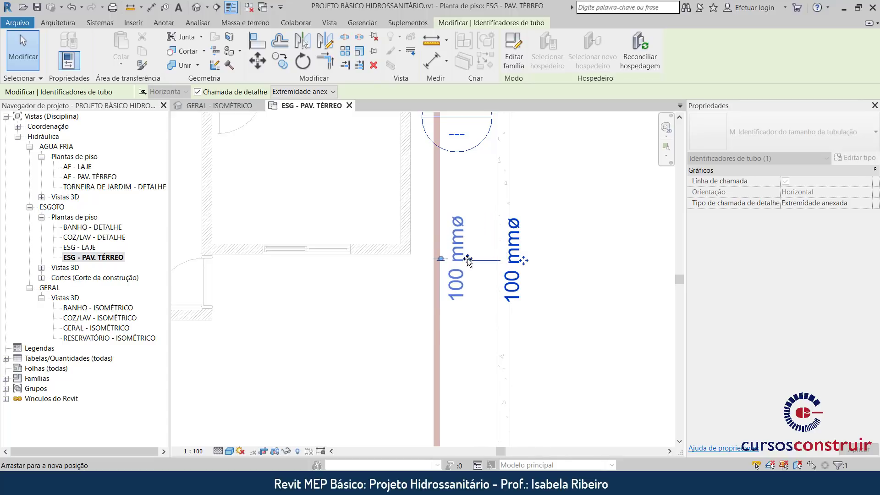
{"action": "left_click_drag", "start_coordinate": [467, 258], "coordinate": [462, 258]}
{"action": "left_click", "coordinate": [477, 240]}
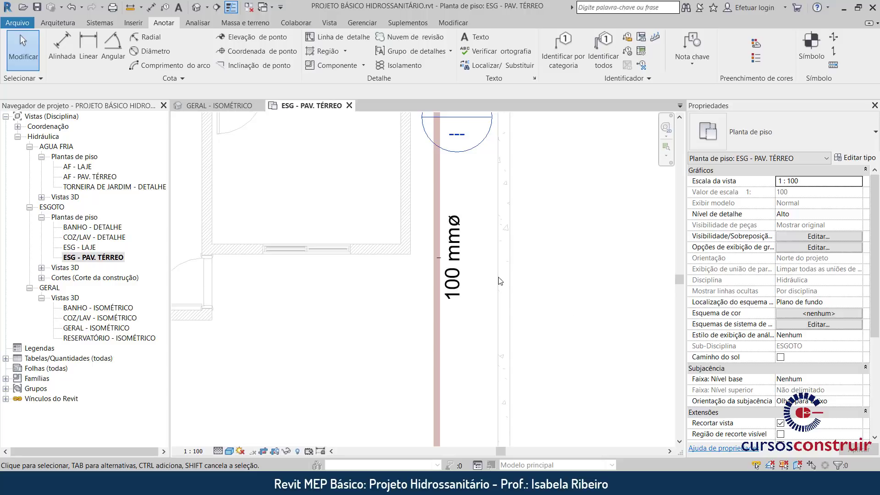
{"action": "left_click", "coordinate": [454, 257]}
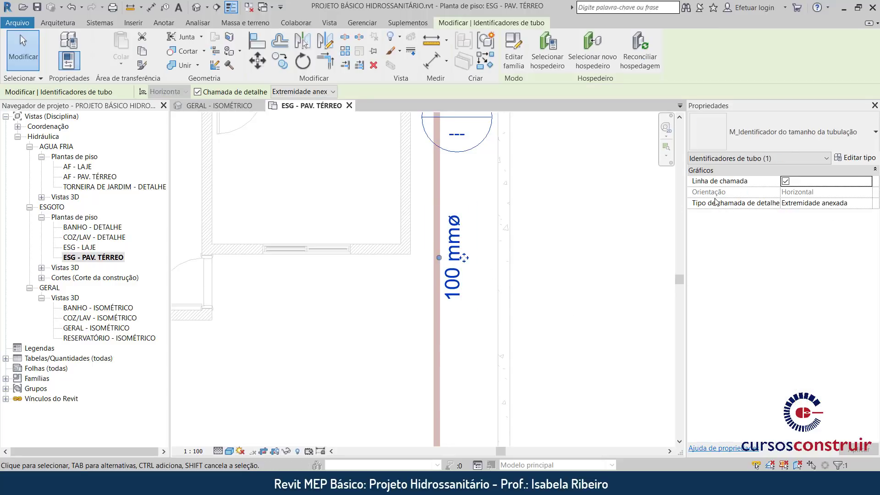
{"action": "left_click", "coordinate": [786, 181]}
{"action": "left_click", "coordinate": [580, 429]}
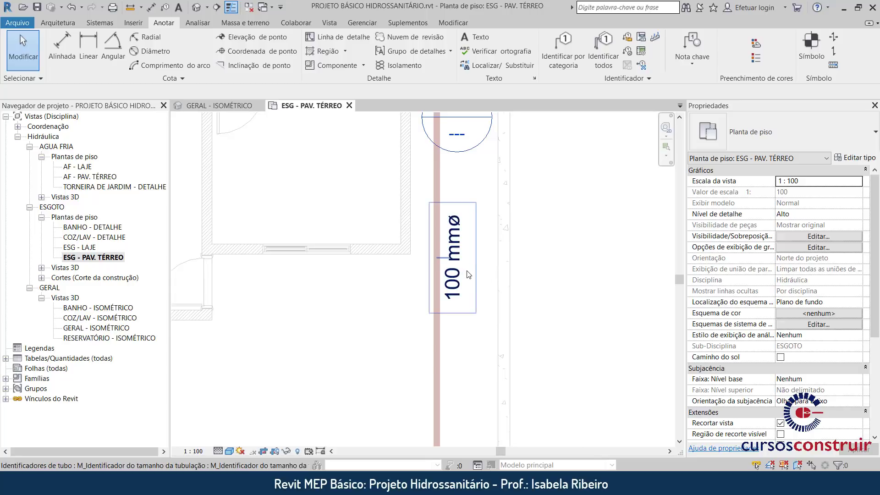
Try the 100 mmø tag with a leader, laid horizontally above the pipe with a bent leader.
{"action": "left_click", "coordinate": [464, 257]}
{"action": "left_click", "coordinate": [786, 182]}
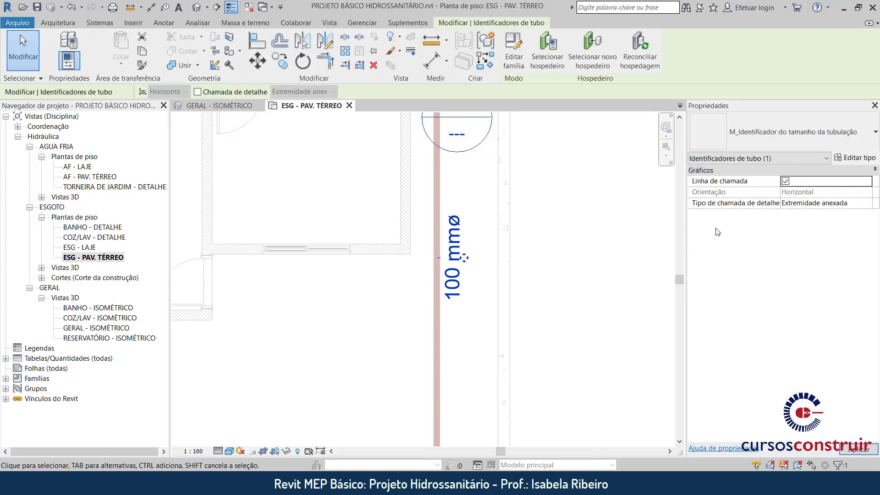
{"action": "left_click_drag", "start_coordinate": [472, 259], "coordinate": [502, 259]}
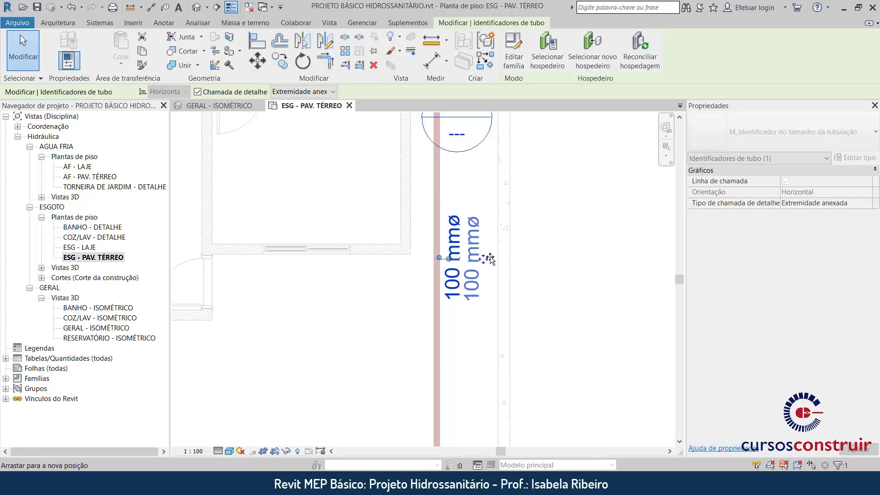
{"action": "left_click", "coordinate": [546, 260]}
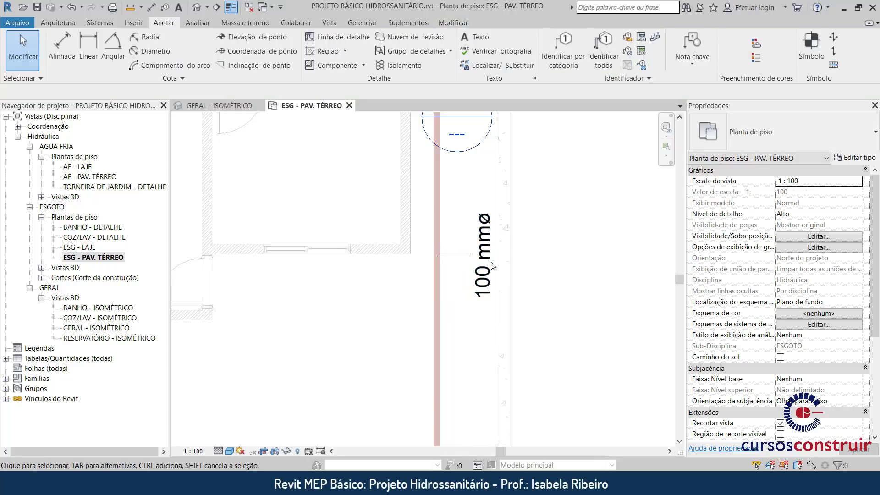
{"action": "left_click", "coordinate": [455, 258]}
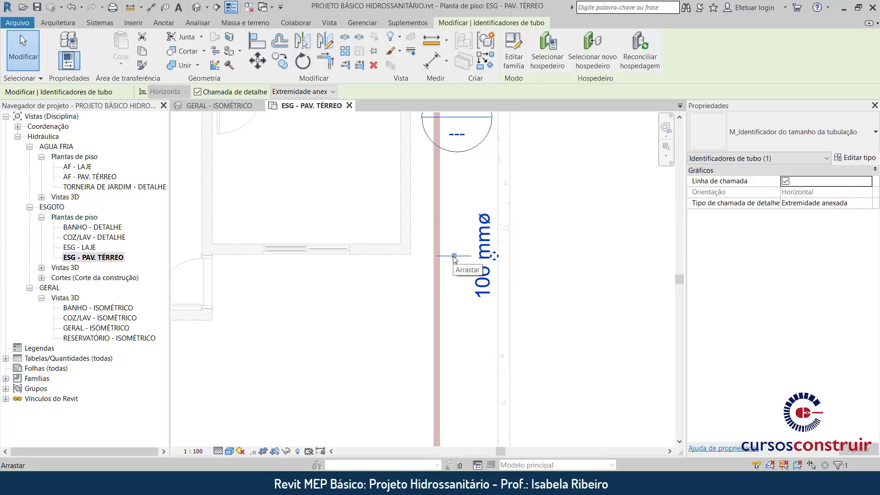
{"action": "left_click_drag", "start_coordinate": [454, 256], "coordinate": [444, 276]}
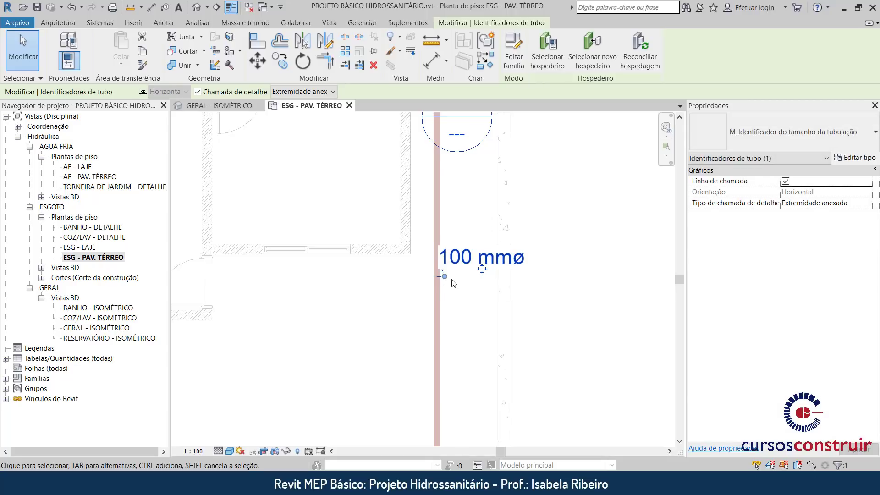
{"action": "mouse_move", "coordinate": [444, 275]}
{"action": "left_mouse_down"}
{"action": "mouse_move", "coordinate": [471, 285]}
{"action": "mouse_move", "coordinate": [464, 282]}
{"action": "left_mouse_up"}
{"action": "key", "text": "Escape"}
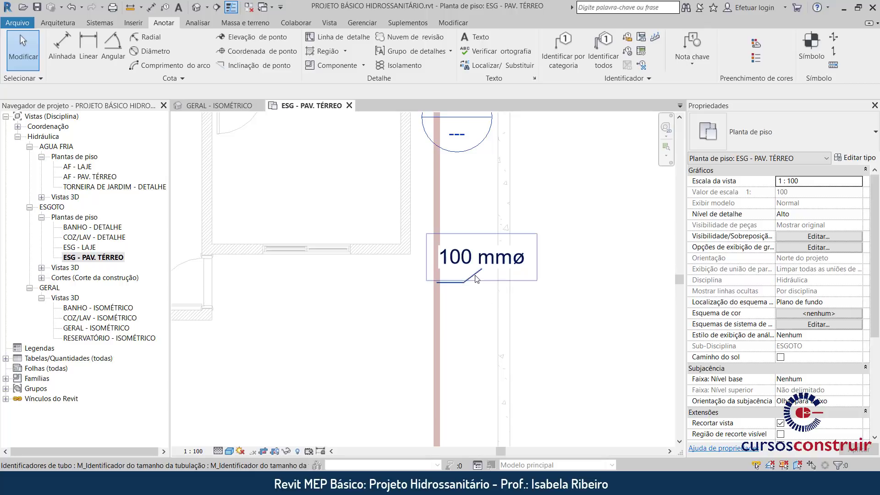
Undo the horizontal orientation and move the vertical 100 mmø tag left beside the pipe.
{"action": "left_click", "coordinate": [476, 278]}
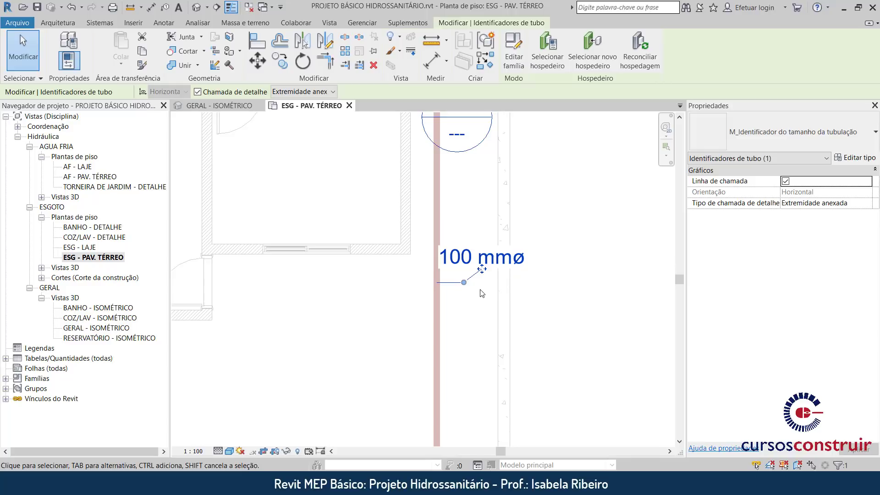
{"action": "key", "text": "ctrl+z"}
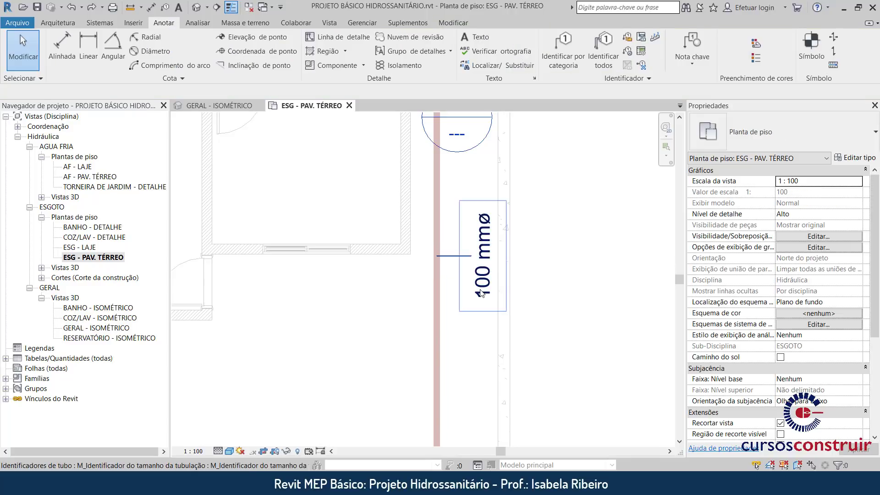
{"action": "left_click", "coordinate": [475, 271]}
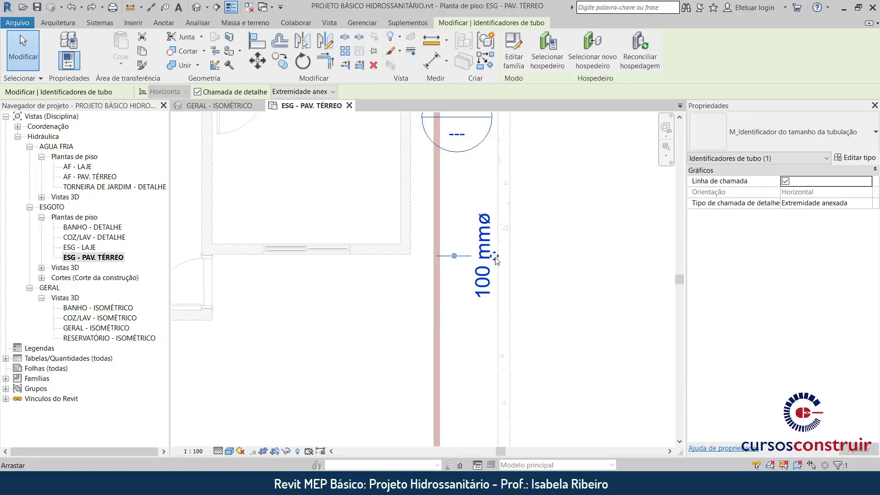
{"action": "left_click_drag", "start_coordinate": [495, 259], "coordinate": [465, 258]}
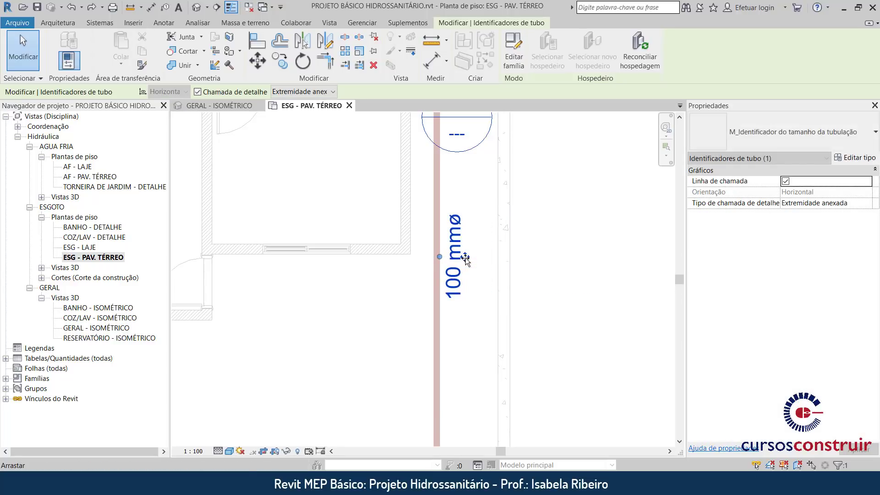
{"action": "left_click", "coordinate": [533, 258]}
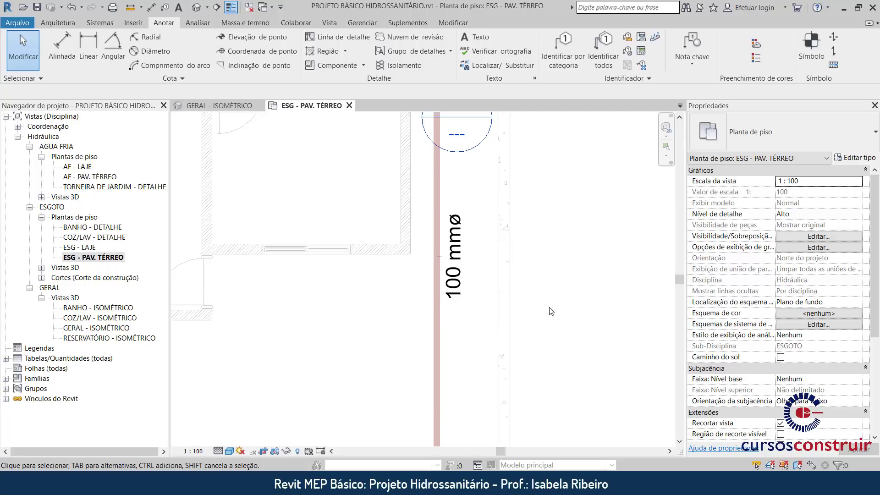
{"action": "scroll", "coordinate": [537, 288], "scroll_direction": "down", "scroll_amount": 2}
Bring the bathroom into view and tag its diagonal drain pipe with a size tag.
{"action": "scroll", "coordinate": [537, 288], "scroll_direction": "down", "scroll_amount": 2}
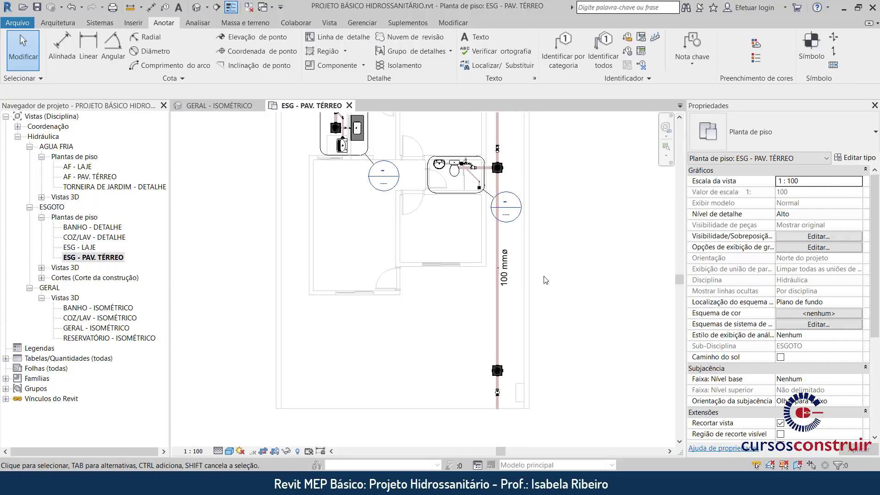
{"action": "scroll", "coordinate": [537, 288], "scroll_direction": "down", "scroll_amount": 2}
{"action": "scroll", "coordinate": [527, 293], "scroll_direction": "down", "scroll_amount": 2}
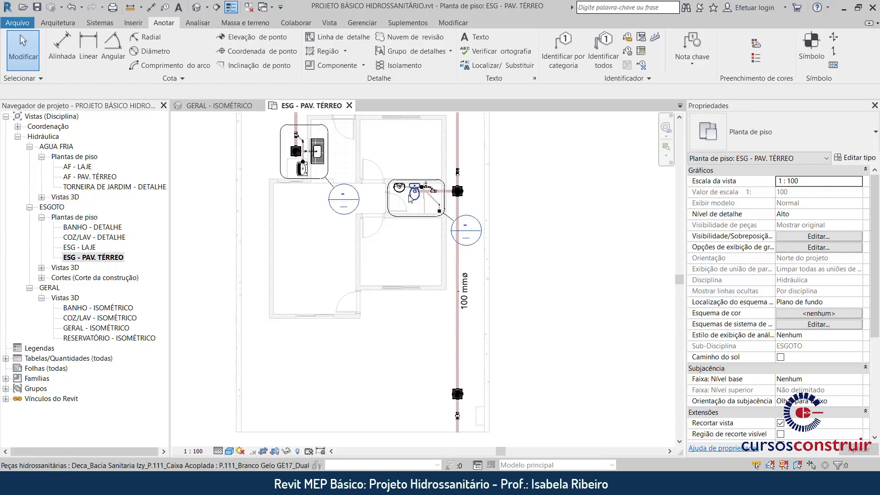
{"action": "scroll", "coordinate": [438, 207], "scroll_direction": "up", "scroll_amount": 2}
{"action": "scroll", "coordinate": [438, 207], "scroll_direction": "up", "scroll_amount": 1}
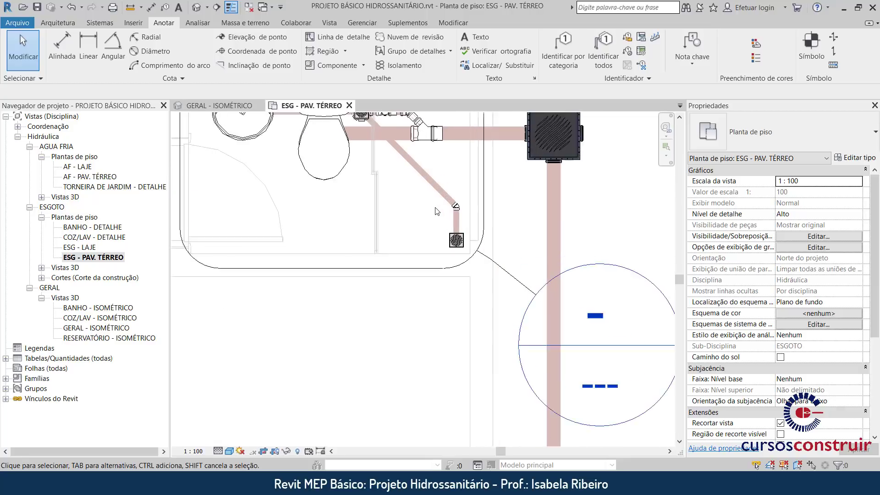
{"action": "scroll", "coordinate": [438, 207], "scroll_direction": "up", "scroll_amount": 1}
{"action": "scroll", "coordinate": [477, 236], "scroll_direction": "up", "scroll_amount": 1}
{"action": "middle_click_drag", "start_coordinate": [477, 236], "coordinate": [499, 273]}
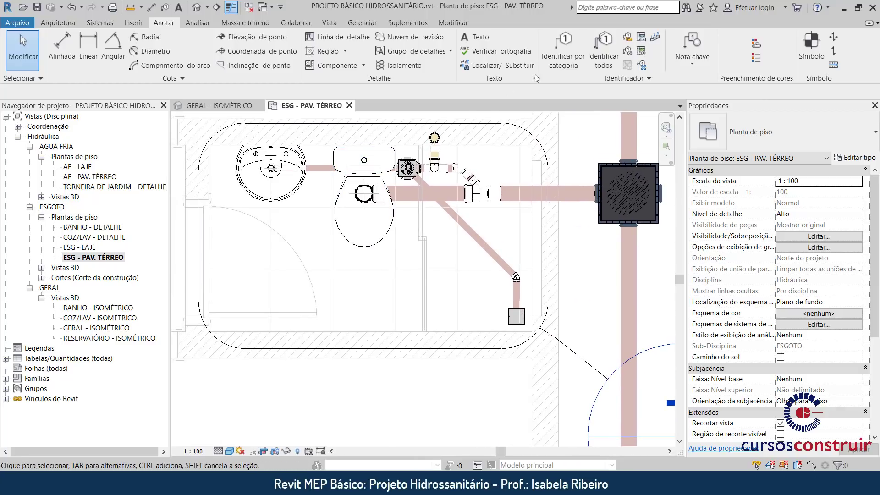
{"action": "left_click", "coordinate": [563, 50]}
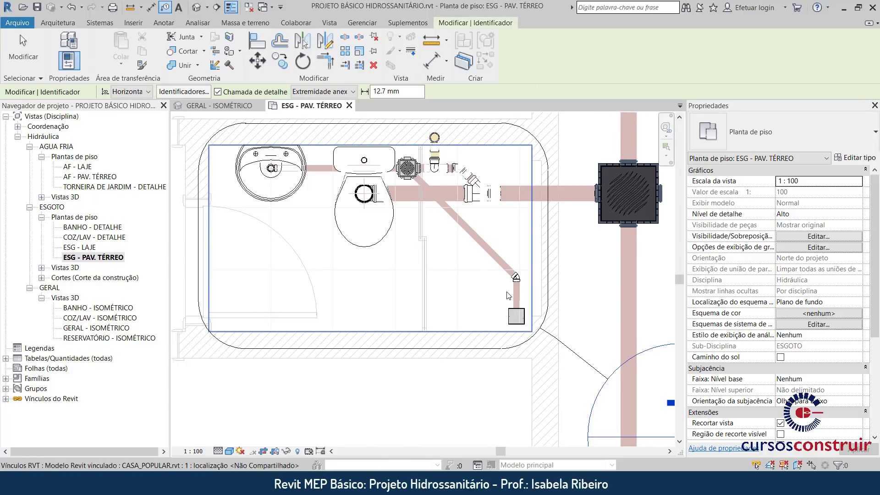
{"action": "left_click", "coordinate": [514, 296]}
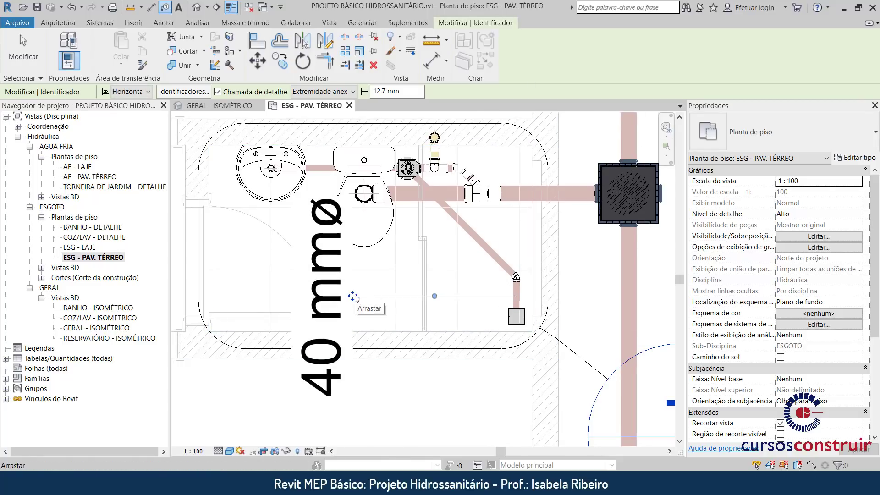
Move the 40 mmø tag beside the floor drain, dismiss the floor-tag prompt, and check the reference PDF.
{"action": "mouse_move", "coordinate": [435, 297]}
{"action": "left_mouse_down"}
{"action": "mouse_move", "coordinate": [456, 300]}
{"action": "mouse_move", "coordinate": [458, 290]}
{"action": "left_mouse_up"}
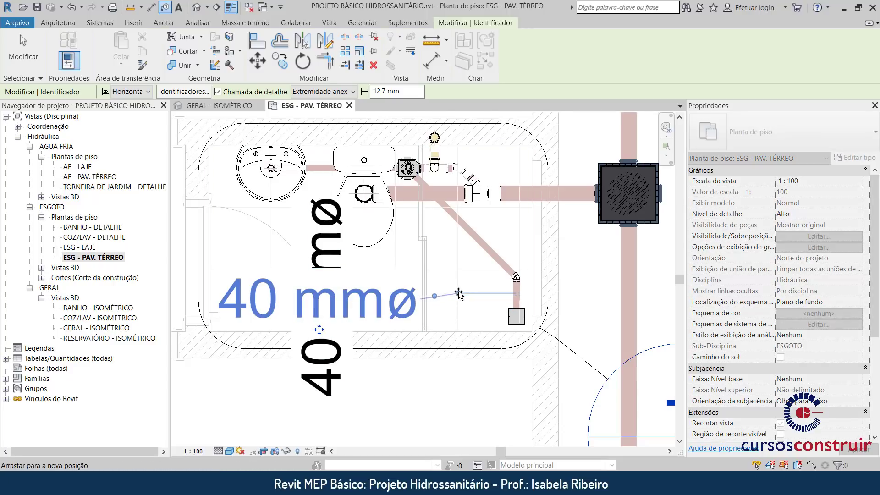
{"action": "left_click_drag", "start_coordinate": [319, 329], "coordinate": [398, 336]}
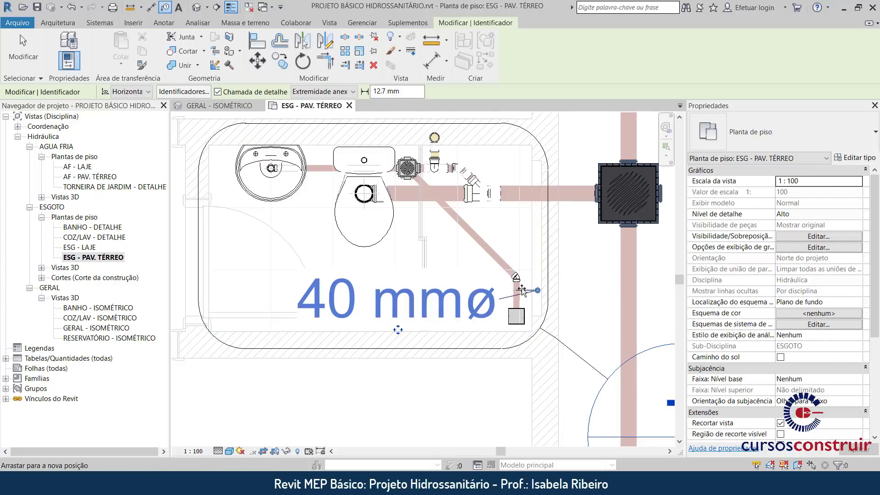
{"action": "left_click_drag", "start_coordinate": [522, 290], "coordinate": [499, 288]}
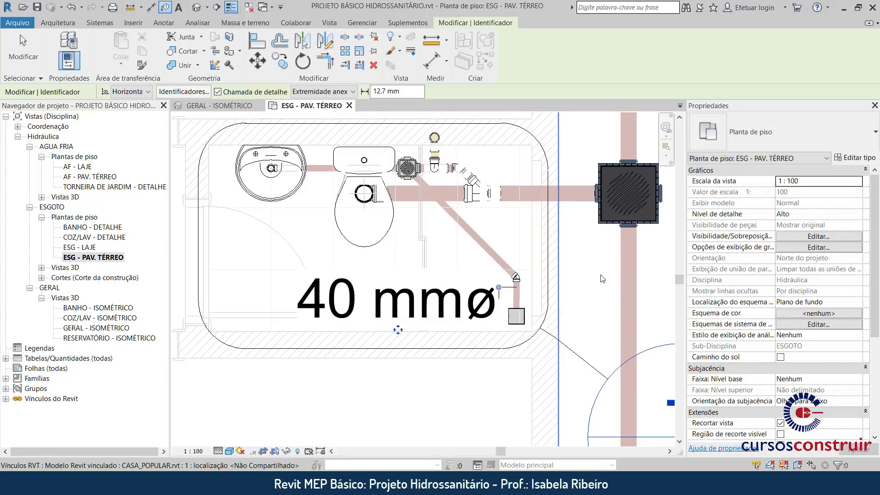
{"action": "left_click", "coordinate": [499, 239]}
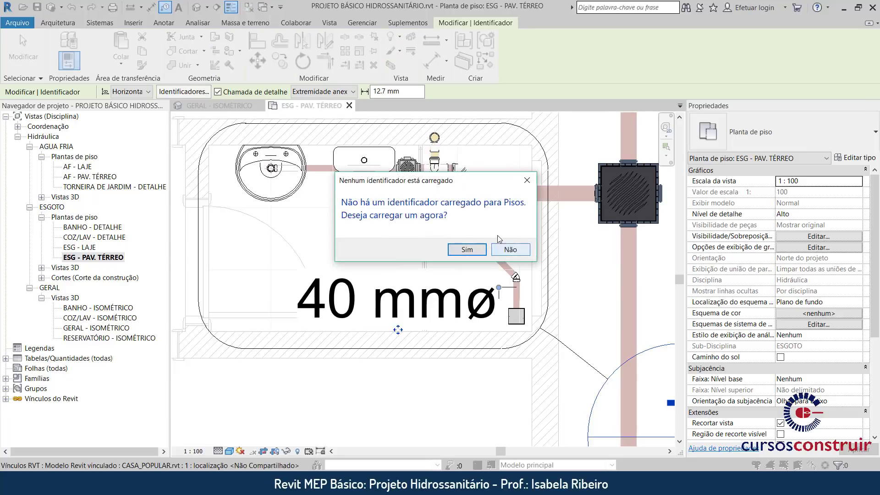
{"action": "left_click", "coordinate": [527, 181]}
{"action": "left_click", "coordinate": [441, 379]}
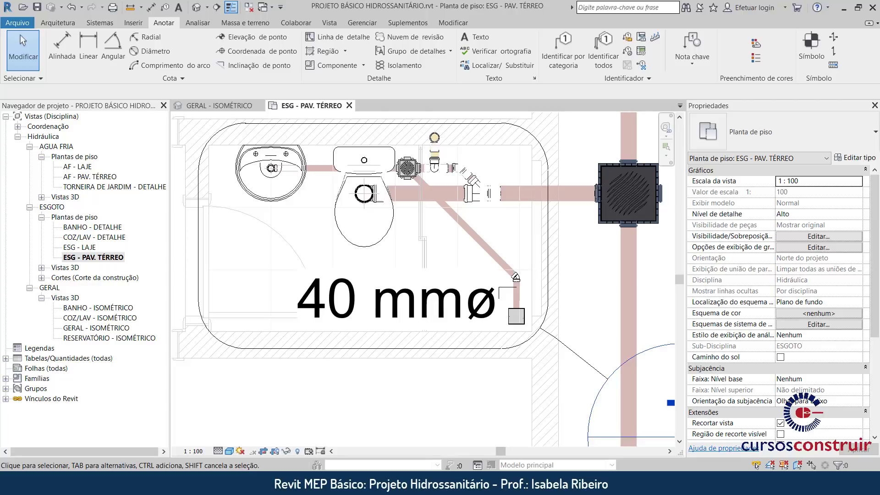
{"action": "key", "text": "alt+Tab"}
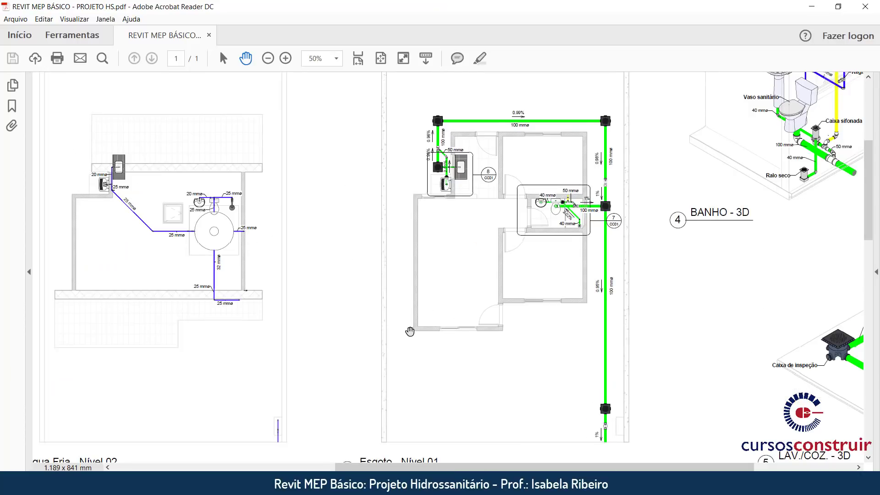
{"action": "scroll", "coordinate": [408, 333], "scroll_direction": "down", "scroll_amount": 3}
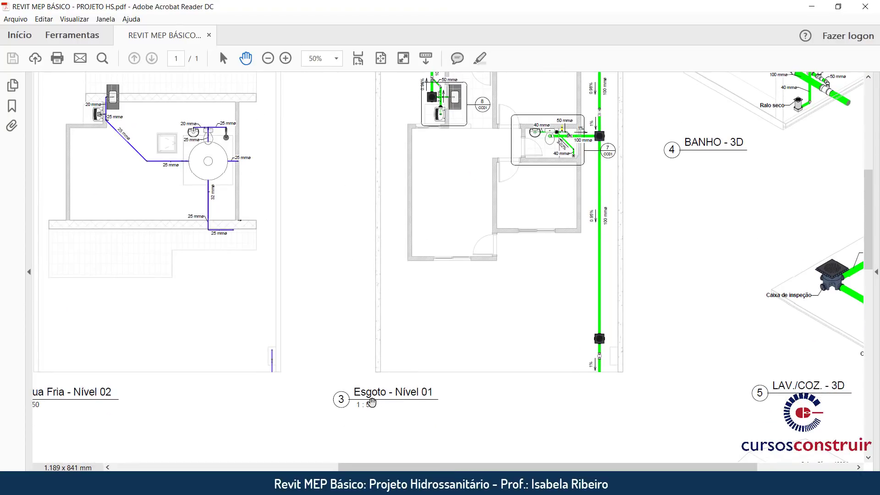
Set the ESG - PAV. TÉRREO plan view scale to 1:50.
{"action": "key", "text": "alt+Tab"}
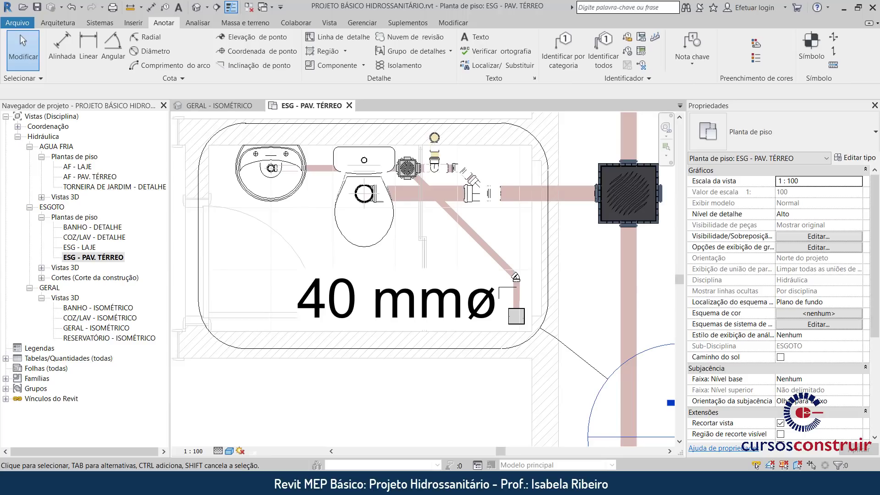
{"action": "left_click", "coordinate": [193, 452]}
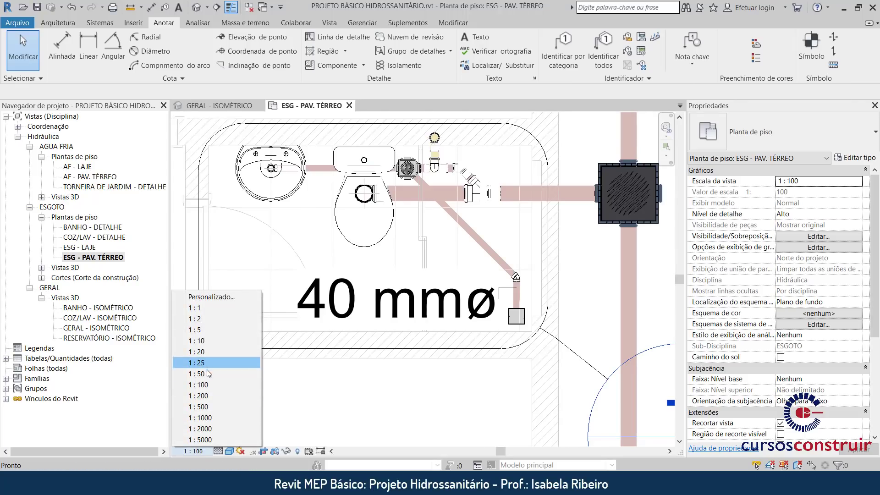
{"action": "left_click", "coordinate": [209, 374]}
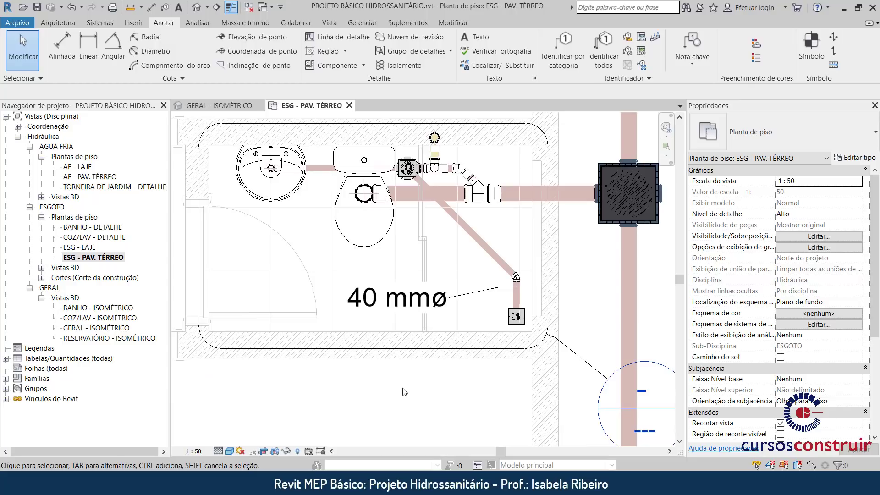
Nudge the 100 mmø tag slightly closer to the vertical pipe.
{"action": "scroll", "coordinate": [408, 387], "scroll_direction": "down", "scroll_amount": 2}
{"action": "scroll", "coordinate": [408, 387], "scroll_direction": "down", "scroll_amount": 2}
{"action": "mouse_move", "coordinate": [408, 387]}
{"action": "middle_mouse_down"}
{"action": "mouse_move", "coordinate": [387, 109]}
{"action": "mouse_move", "coordinate": [388, 138]}
{"action": "middle_mouse_up"}
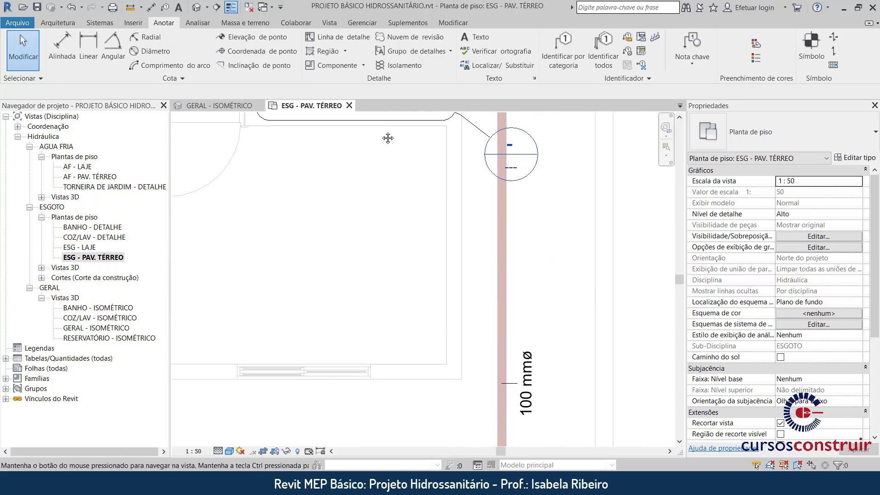
{"action": "left_click", "coordinate": [534, 391]}
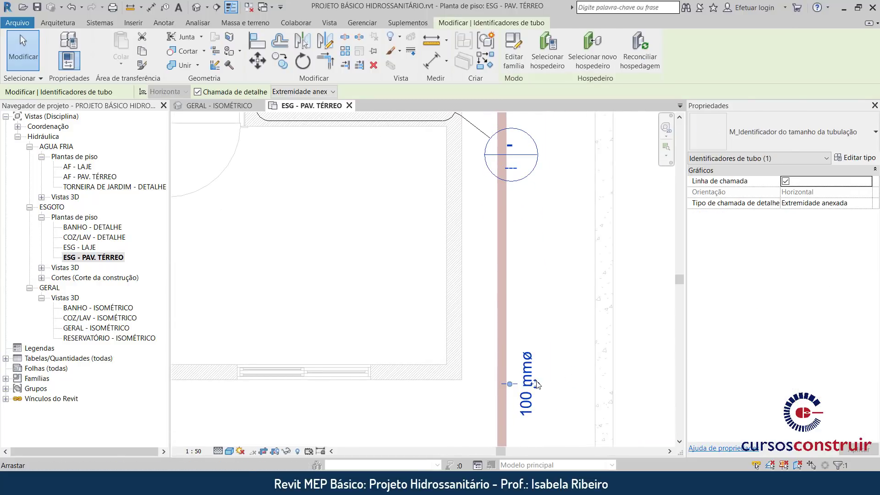
{"action": "left_click_drag", "start_coordinate": [537, 385], "coordinate": [530, 384]}
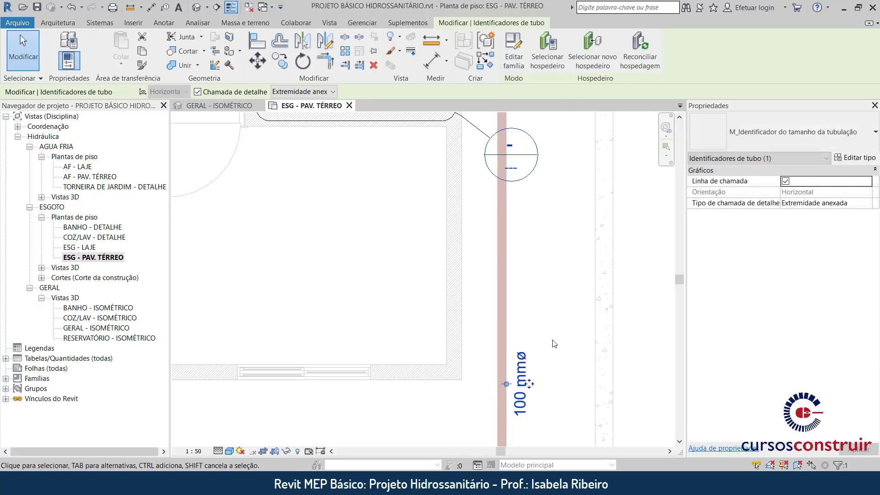
{"action": "left_click", "coordinate": [554, 344]}
Move the 40 mmø tag down just left of the floor drain and shorten its leader.
{"action": "middle_click_drag", "start_coordinate": [370, 124], "coordinate": [414, 302]}
{"action": "scroll", "coordinate": [414, 303], "scroll_direction": "up", "scroll_amount": 2}
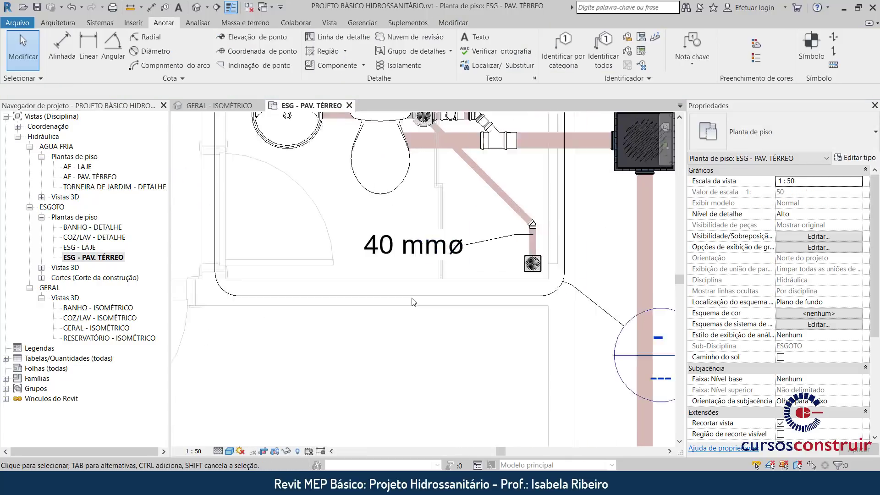
{"action": "scroll", "coordinate": [414, 303], "scroll_direction": "up", "scroll_amount": 1}
{"action": "left_click", "coordinate": [438, 241]}
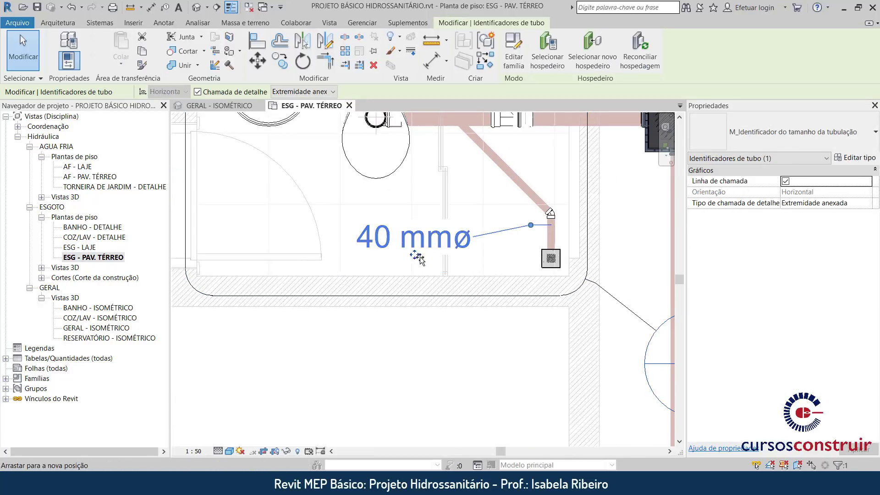
{"action": "left_click_drag", "start_coordinate": [418, 258], "coordinate": [477, 279]}
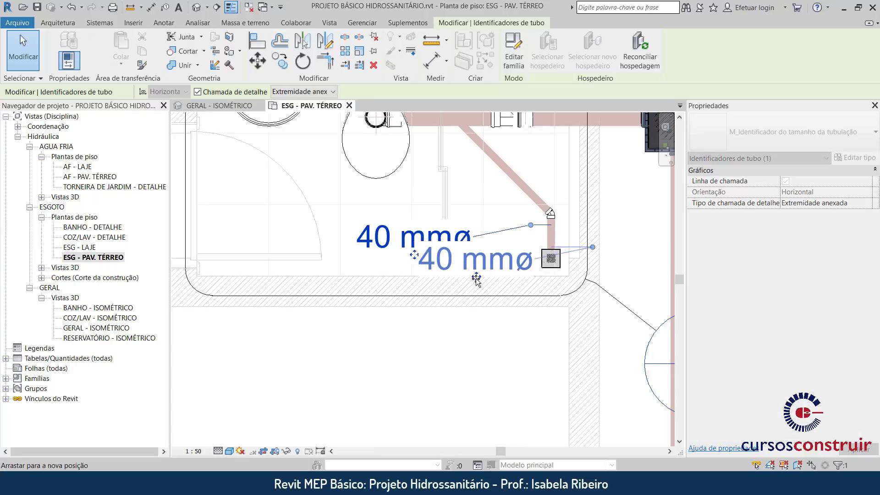
{"action": "left_click_drag", "start_coordinate": [477, 279], "coordinate": [476, 278]}
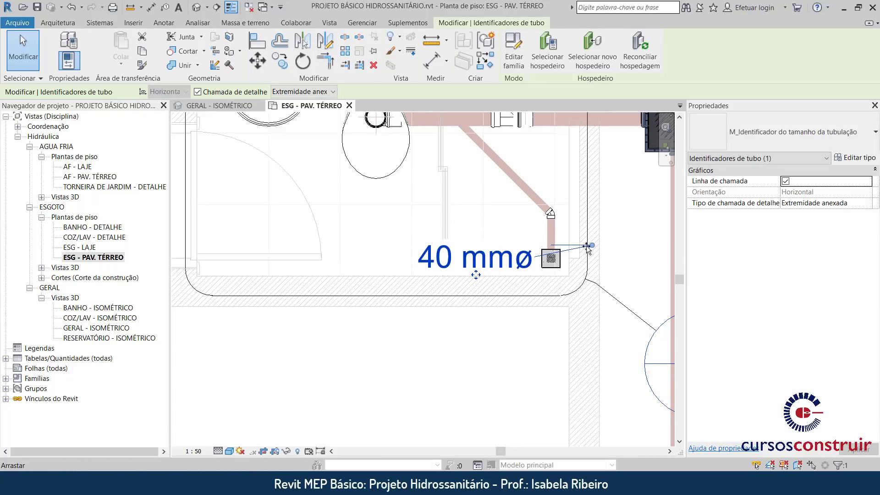
{"action": "left_click_drag", "start_coordinate": [588, 248], "coordinate": [535, 239]}
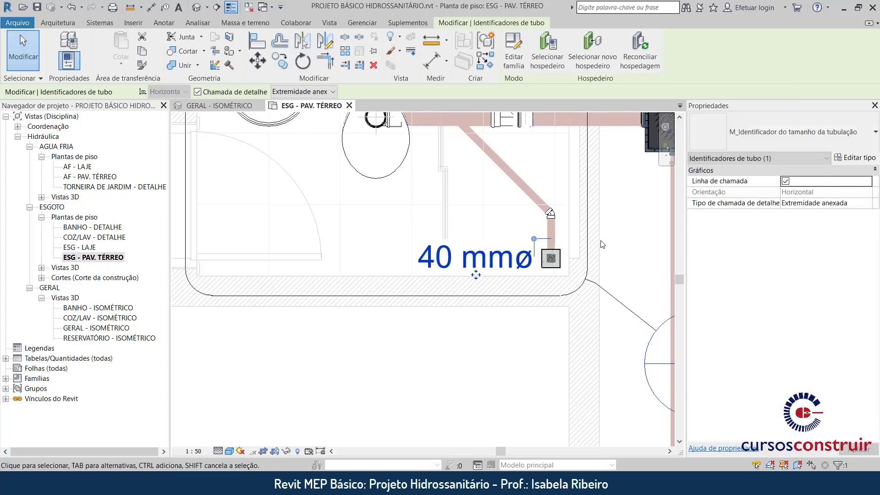
{"action": "key", "text": "Escape"}
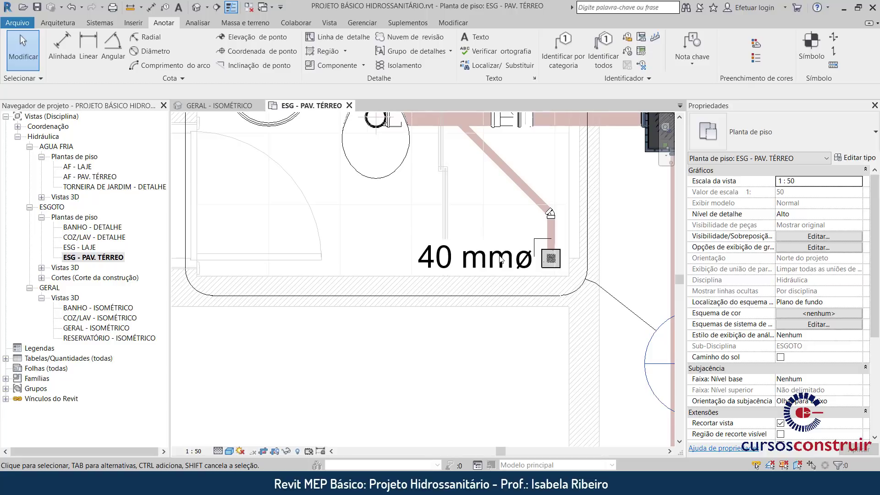
{"action": "left_click", "coordinate": [476, 273]}
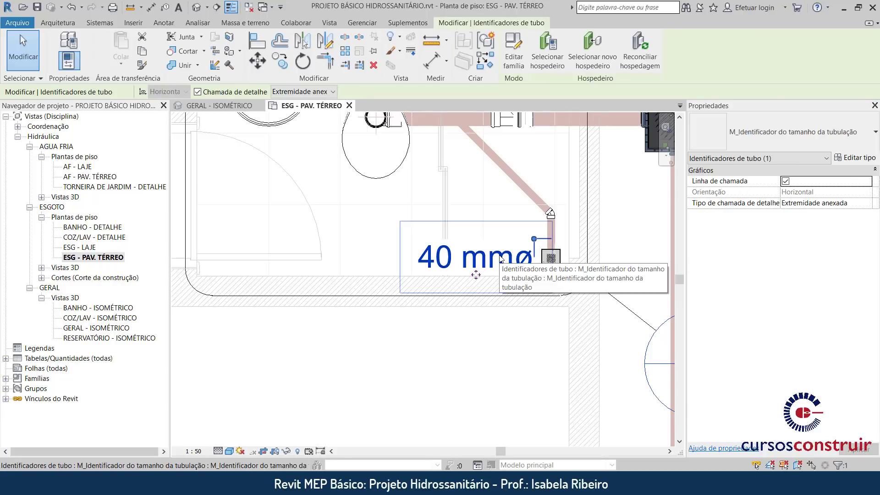
{"action": "left_click", "coordinate": [868, 162]}
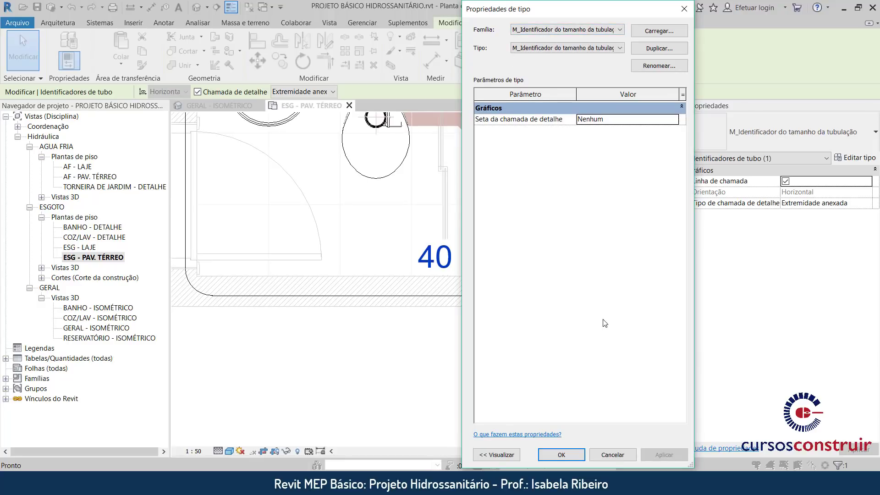
{"action": "left_click", "coordinate": [684, 9]}
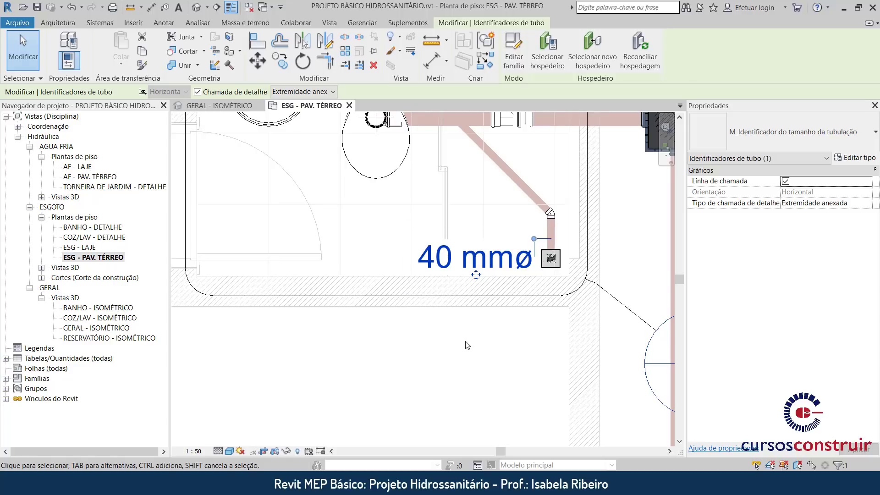
Edit the pipe-size tag family and open the Tamanho label's 2.5 type properties.
{"action": "left_click", "coordinate": [521, 67]}
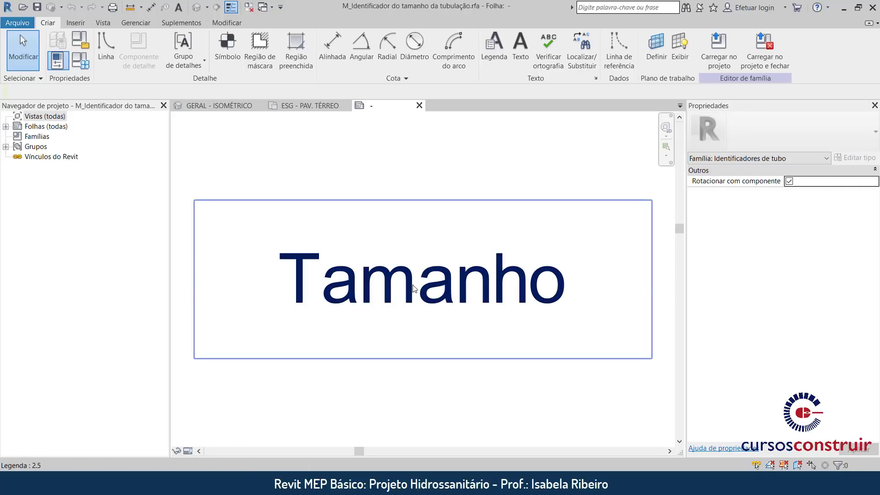
{"action": "left_click", "coordinate": [512, 259]}
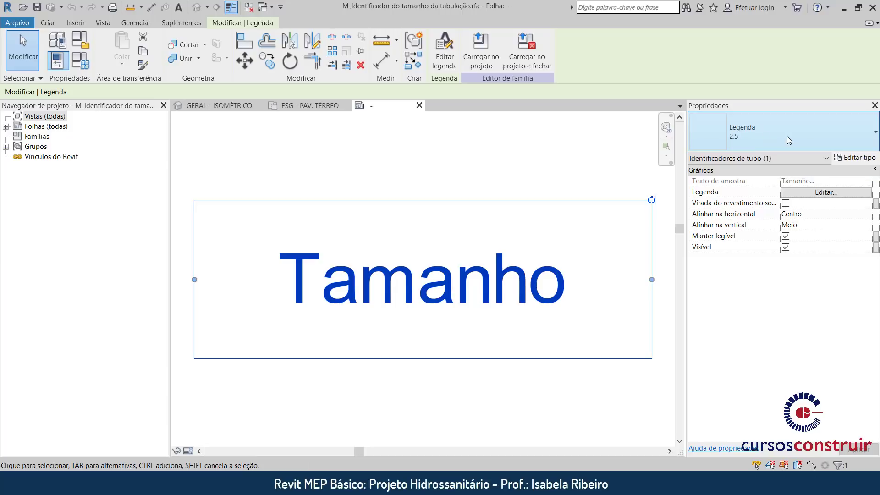
{"action": "left_click", "coordinate": [859, 159]}
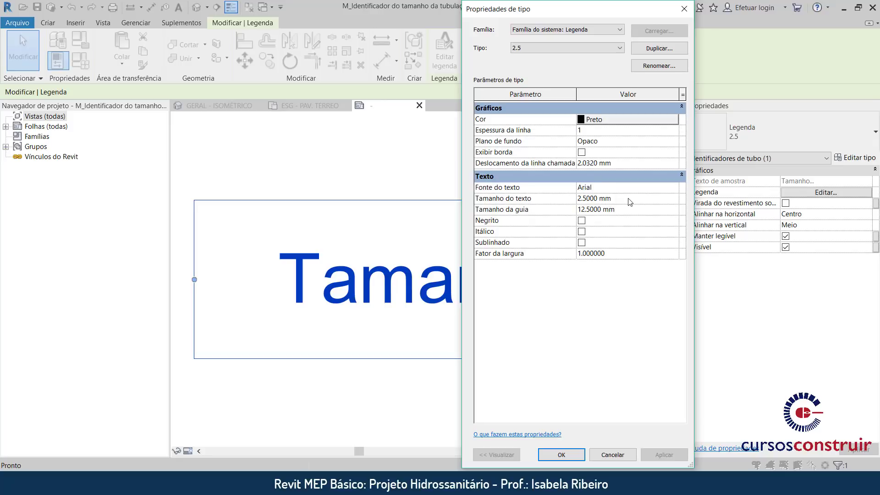
Duplicate the 2.5 label type as a new type named 1.5.
{"action": "left_click", "coordinate": [645, 49]}
{"action": "type", "text": "1.5"}
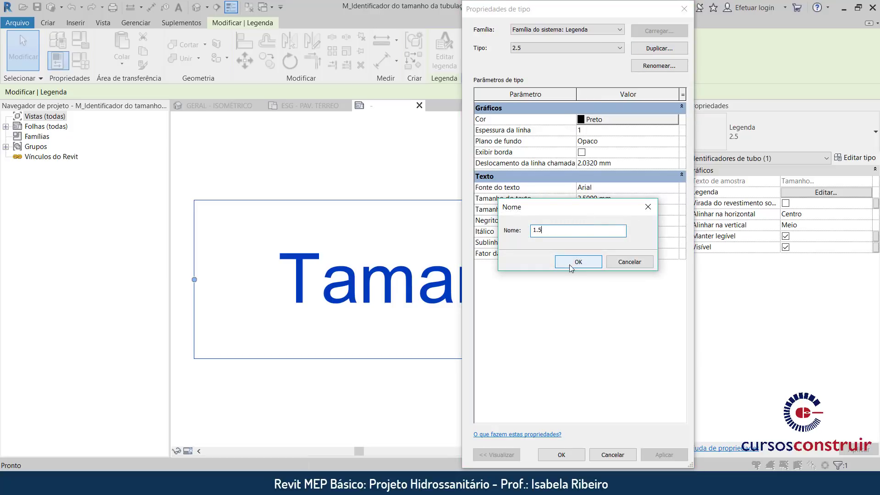
{"action": "left_click", "coordinate": [569, 262]}
Give type 1.5 a 1.5 mm text size, 1.5 mm tab size and 1 mm offset, then reselect type 2.5.
{"action": "left_click", "coordinate": [637, 199]}
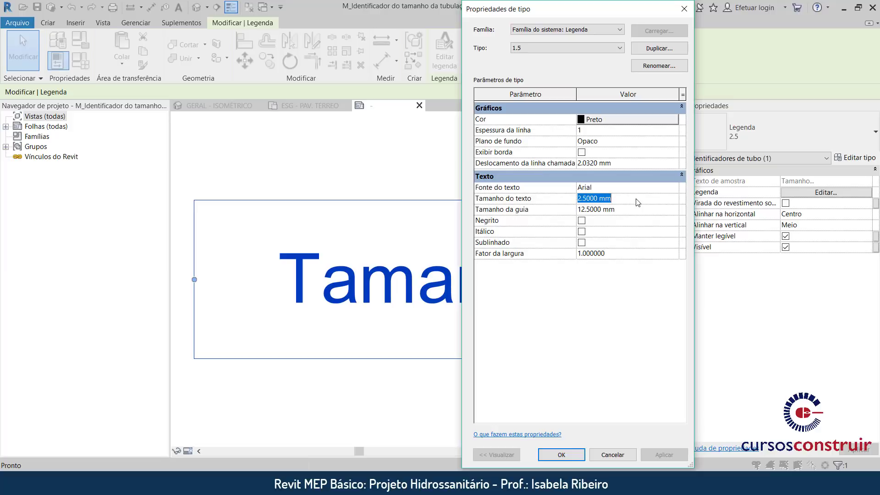
{"action": "type", "text": "1.5"}
{"action": "left_click", "coordinate": [597, 213]}
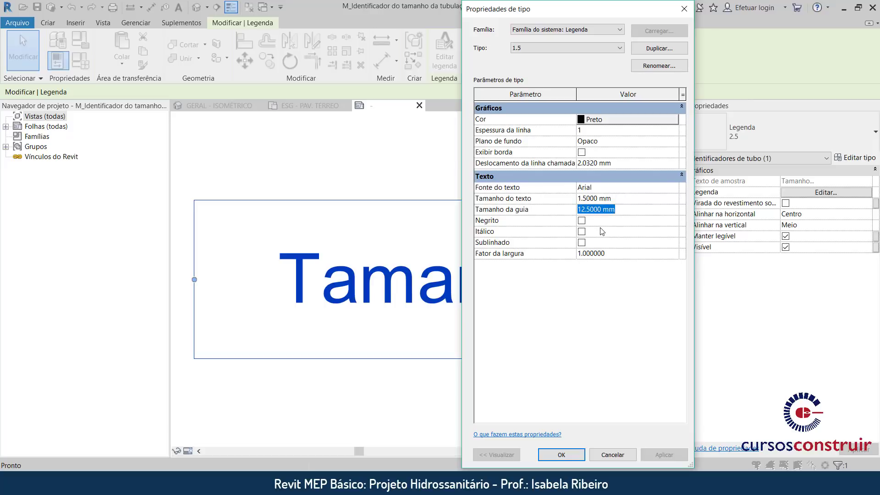
{"action": "type", "text": "1.5"}
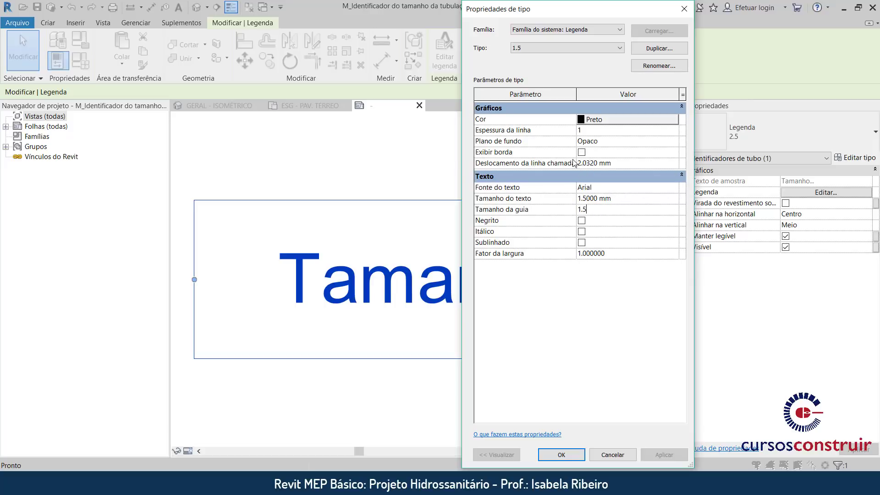
{"action": "left_click", "coordinate": [594, 164]}
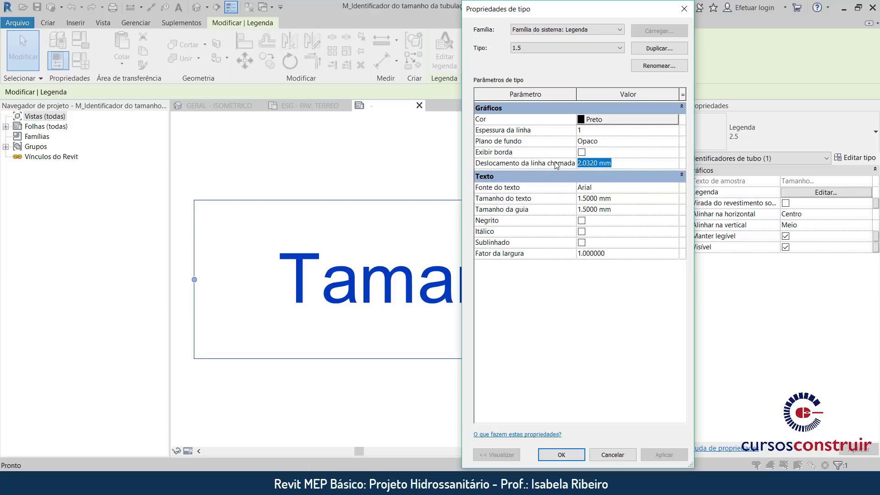
{"action": "type", "text": "1"}
{"action": "left_click", "coordinate": [563, 454]}
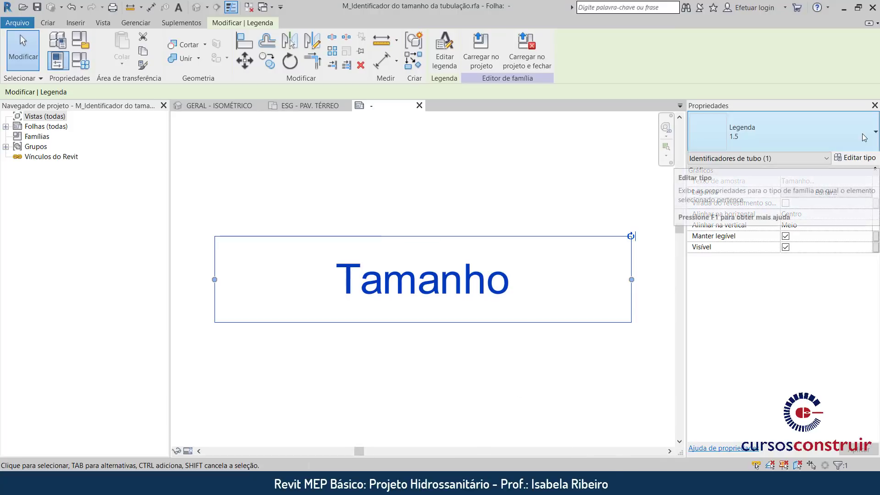
{"action": "left_click", "coordinate": [800, 140]}
{"action": "left_click", "coordinate": [735, 201]}
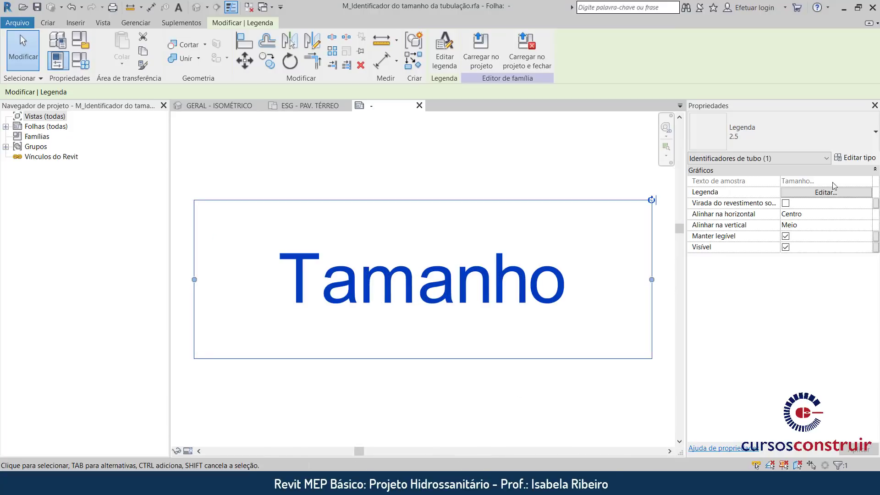
Set type 2.5's tab size to 2.5 mm and apply a 1 mm leader offset.
{"action": "left_click", "coordinate": [847, 161]}
{"action": "left_click", "coordinate": [626, 209]}
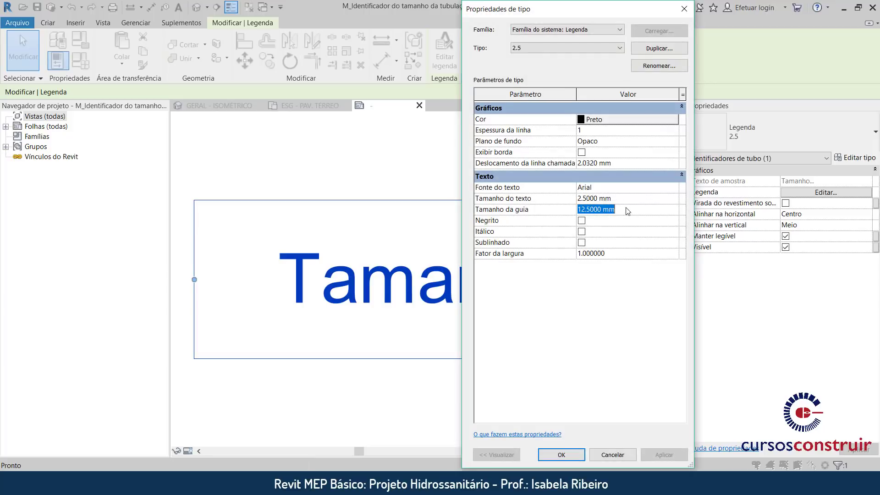
{"action": "type", "text": "2.5"}
{"action": "key", "text": "Return"}
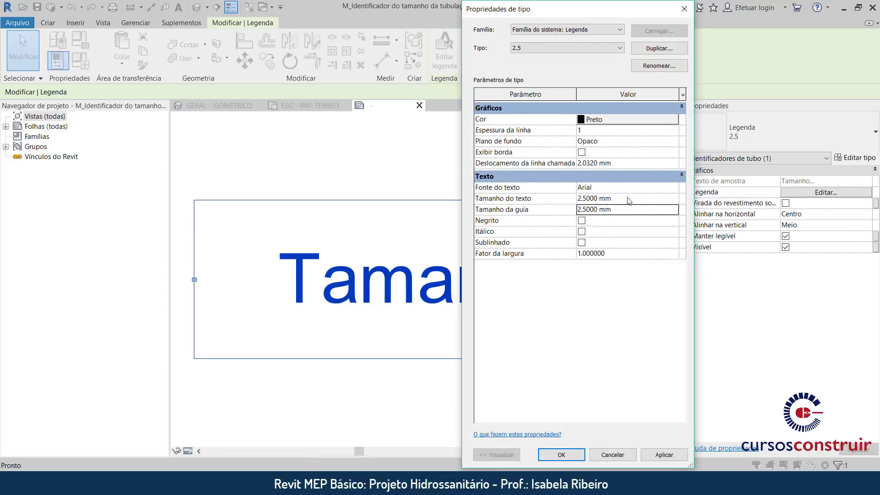
{"action": "left_click", "coordinate": [629, 163]}
{"action": "type", "text": "1"}
{"action": "left_click", "coordinate": [662, 455]}
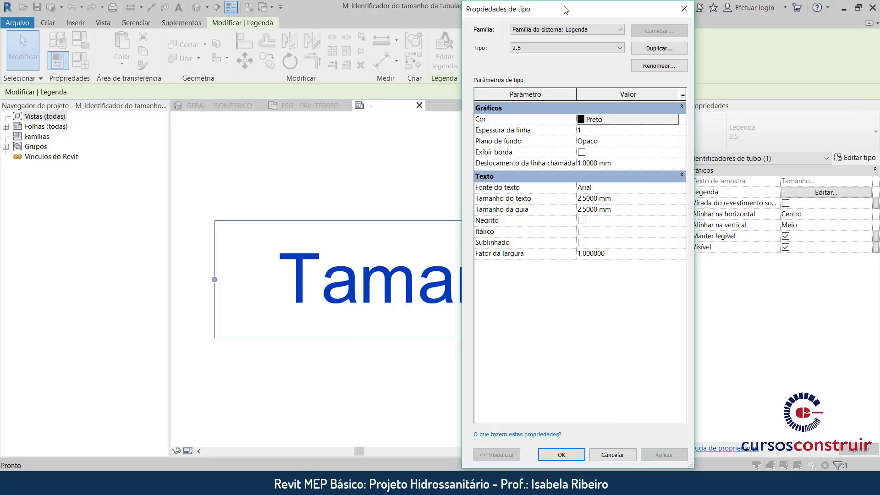
Reduce type 2.5's leader offset to 0.5 mm, then 0.2 mm, and accept.
{"action": "left_click_drag", "start_coordinate": [564, 9], "coordinate": [679, 15]}
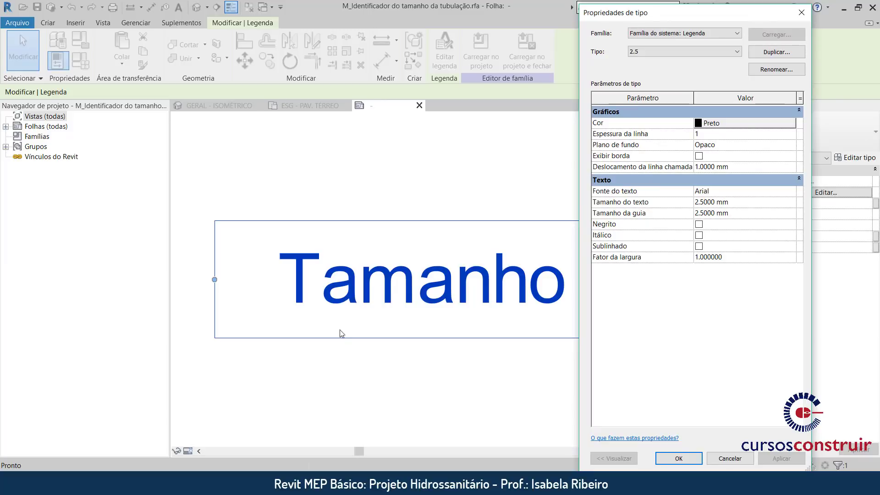
{"action": "left_click", "coordinate": [750, 168]}
{"action": "type", "text": ".5"}
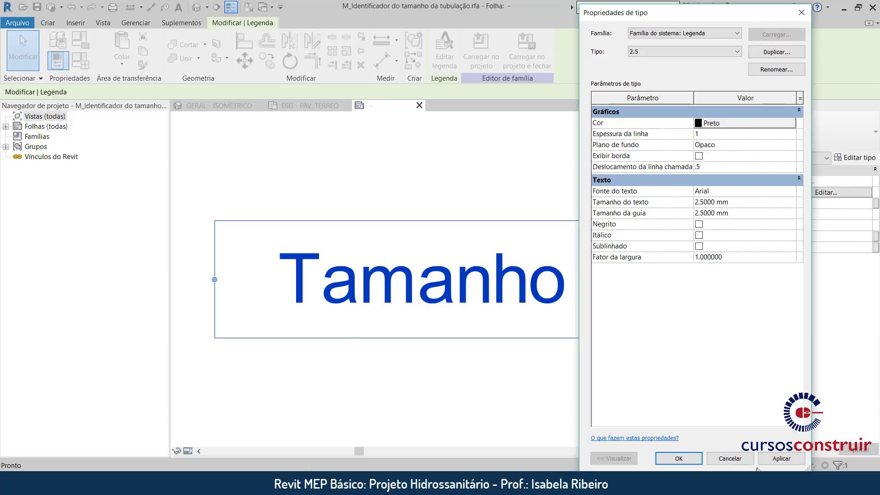
{"action": "left_click", "coordinate": [788, 460]}
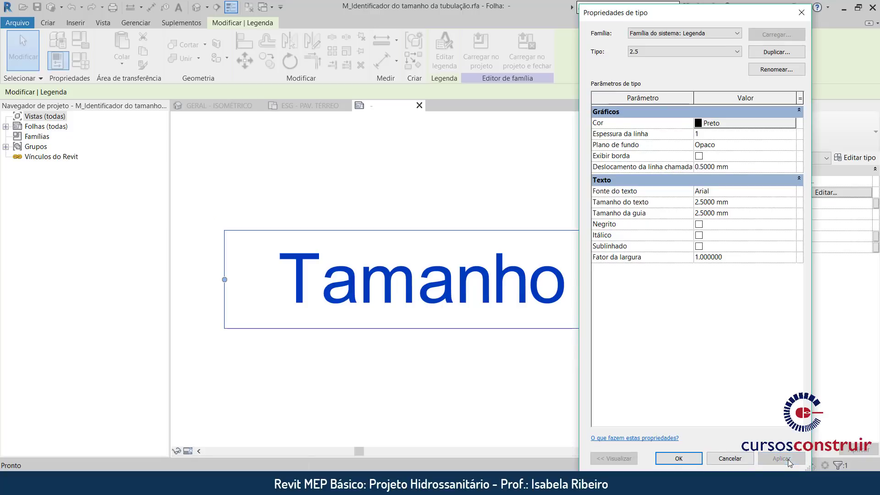
{"action": "left_click", "coordinate": [751, 167]}
{"action": "type", "text": ".2"}
{"action": "left_click", "coordinate": [773, 457]}
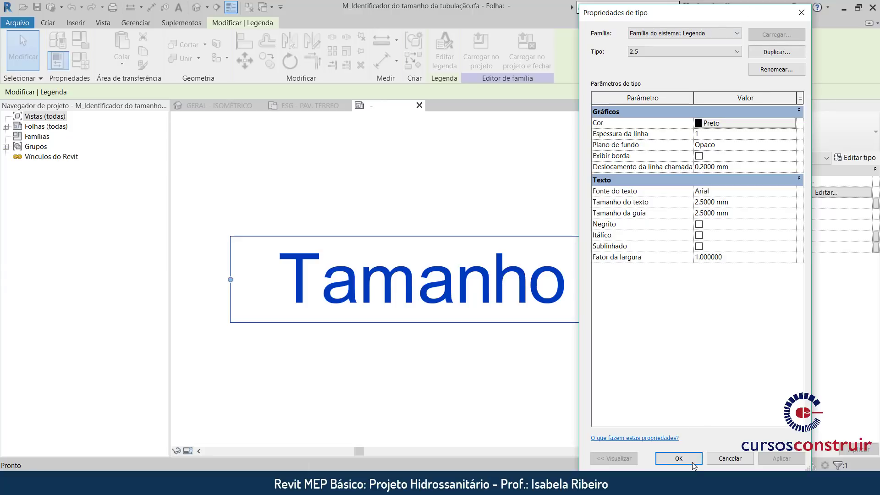
{"action": "left_click", "coordinate": [678, 458]}
Switch the label to type 1.5 and set its leader offset to 0.2 mm.
{"action": "left_click", "coordinate": [778, 135]}
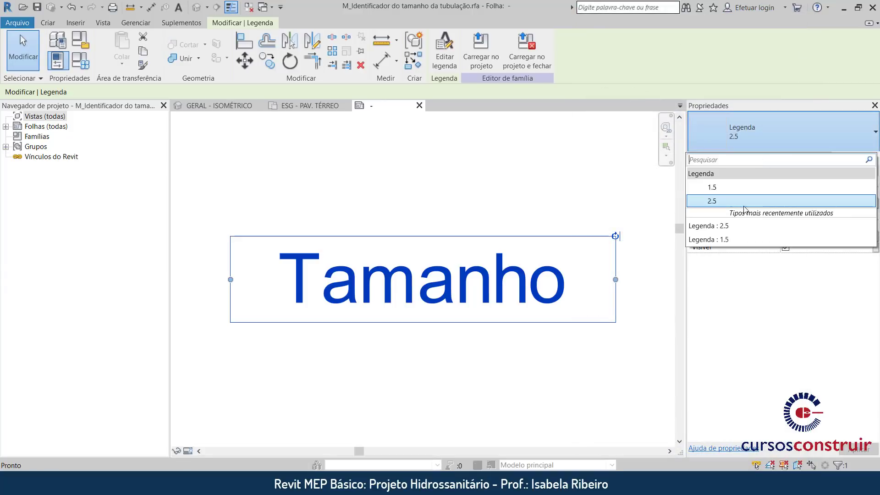
{"action": "left_click", "coordinate": [734, 187]}
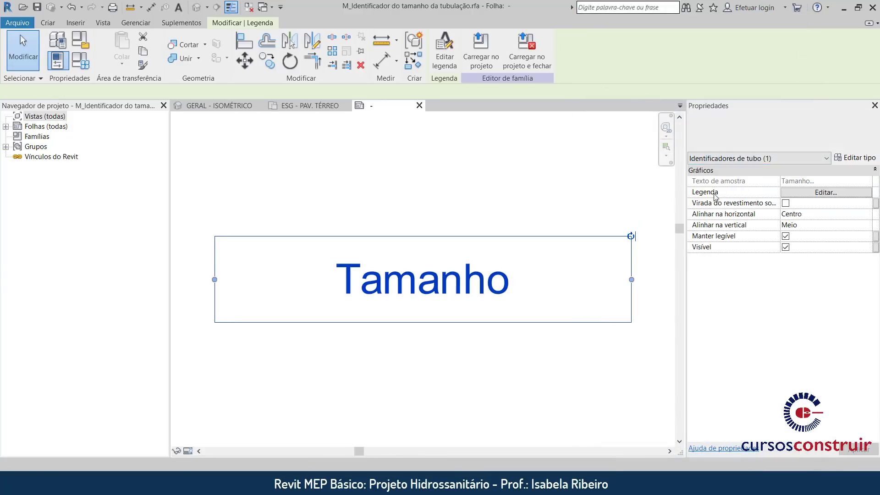
{"action": "left_click", "coordinate": [853, 158]}
{"action": "left_click", "coordinate": [742, 165]}
{"action": "type", "text": ".2"}
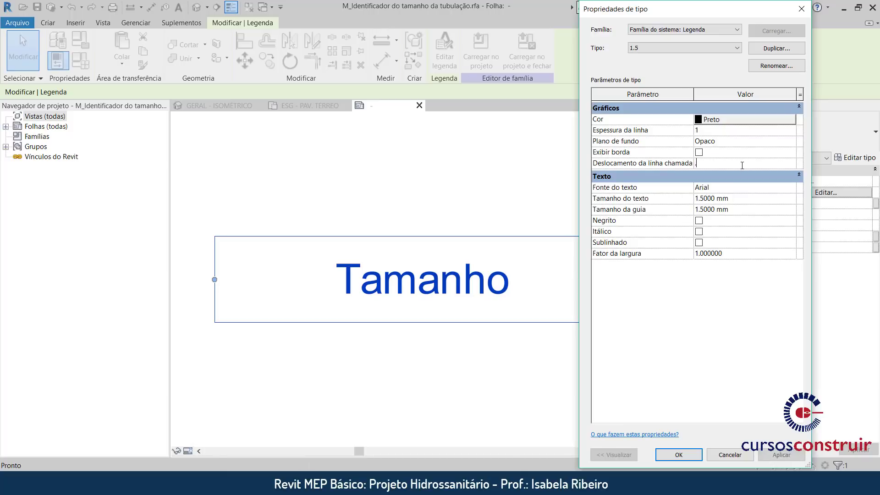
{"action": "left_click", "coordinate": [701, 453]}
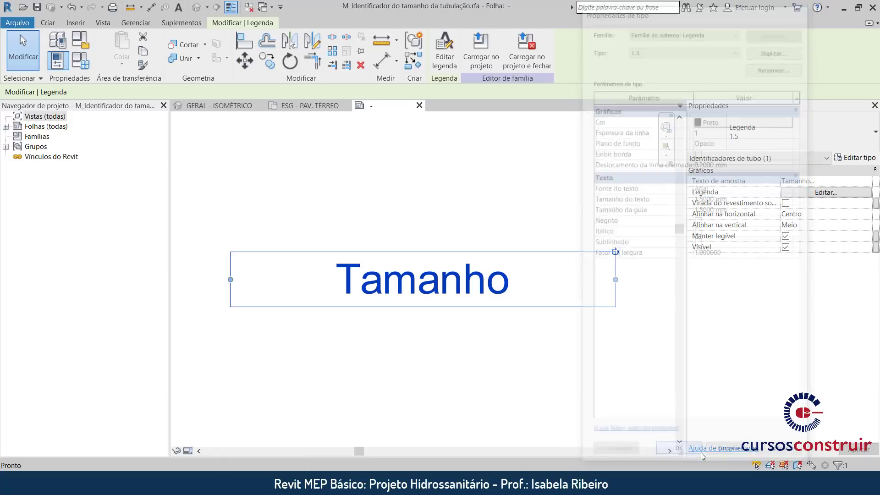
Save As the family into REVIT - NÃO MEXER, appending 1.5 to the file name.
{"action": "key", "text": "Escape"}
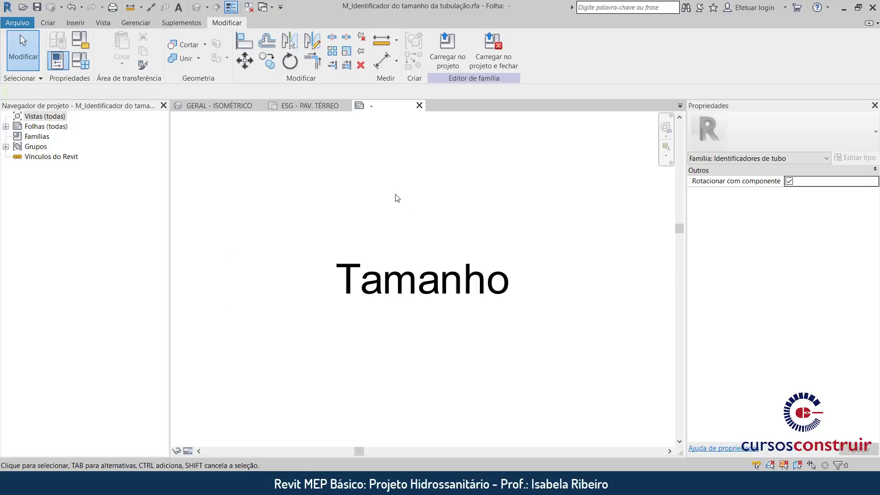
{"action": "left_click", "coordinate": [17, 23]}
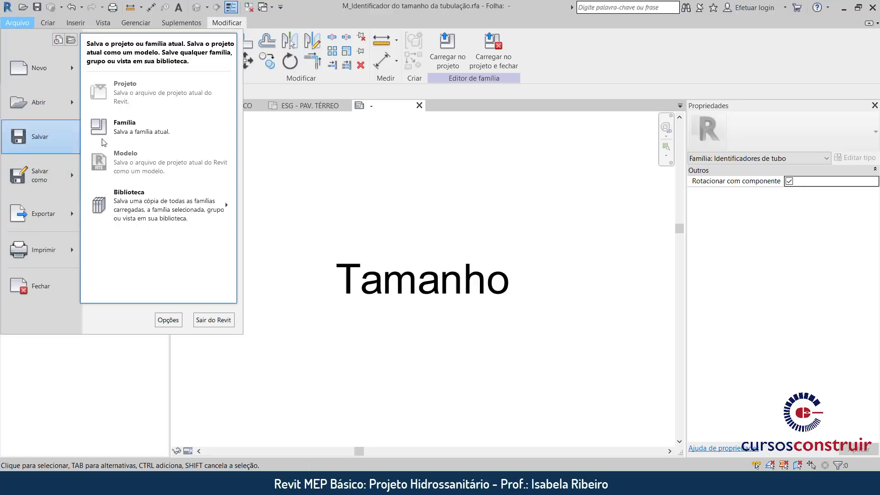
{"action": "left_click", "coordinate": [37, 136]}
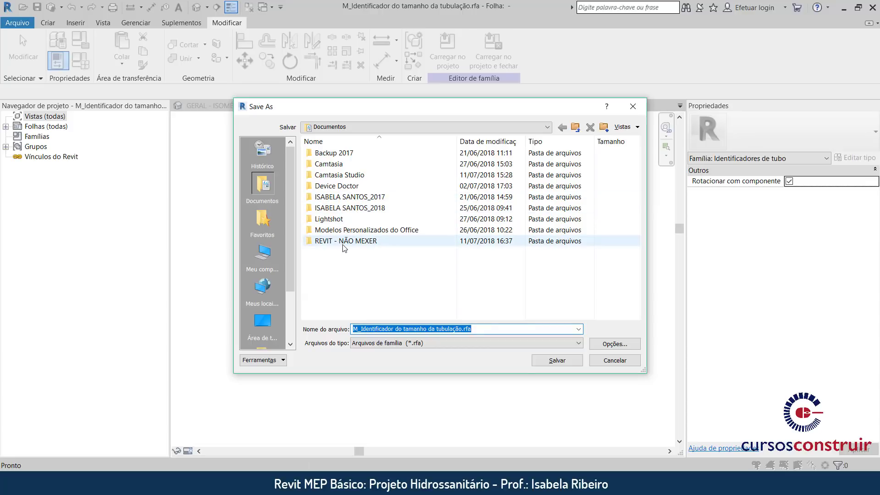
{"action": "double_click", "coordinate": [344, 245]}
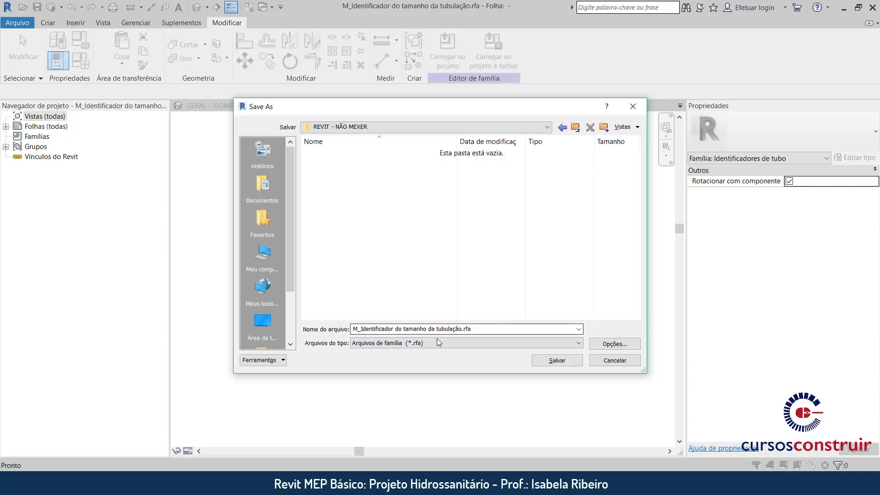
{"action": "left_click", "coordinate": [463, 329]}
{"action": "left_click", "coordinate": [461, 329]}
{"action": "type", "text": "1.5"}
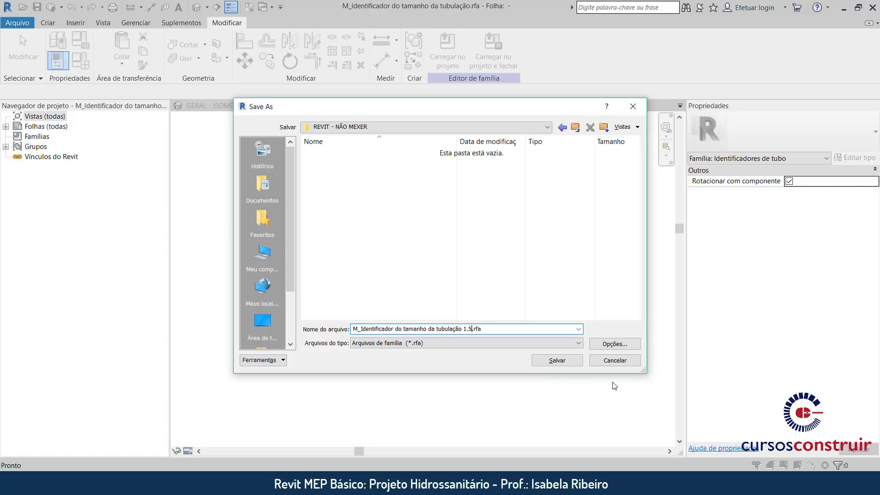
{"action": "key", "text": "Return"}
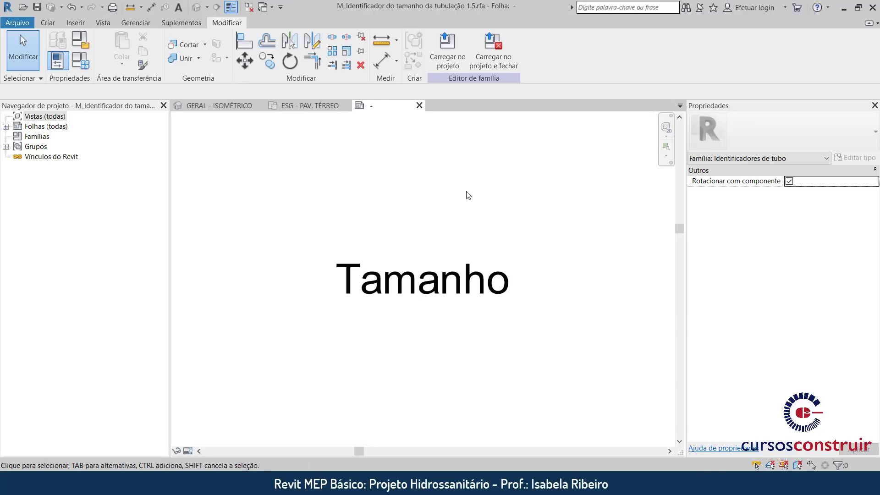
Load the updated tag family and switch the 40 mmø tag to the 1.5 tag type.
{"action": "left_click", "coordinate": [446, 70]}
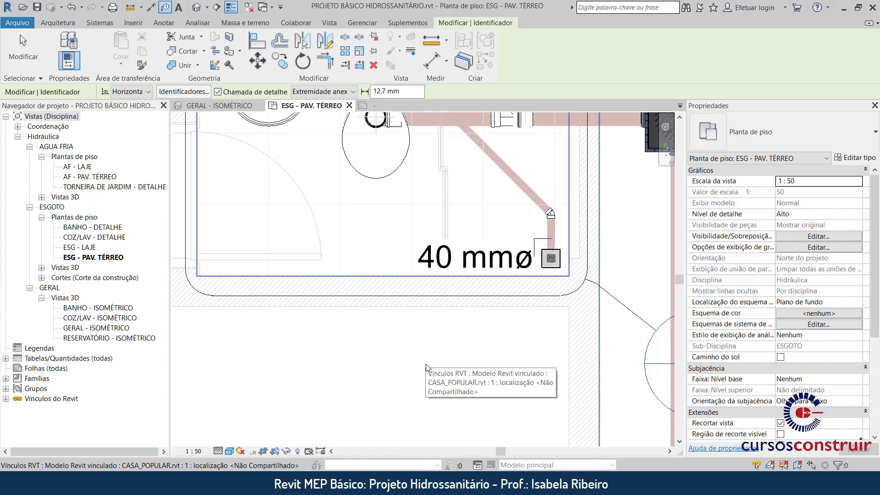
{"action": "key", "text": "Escape"}
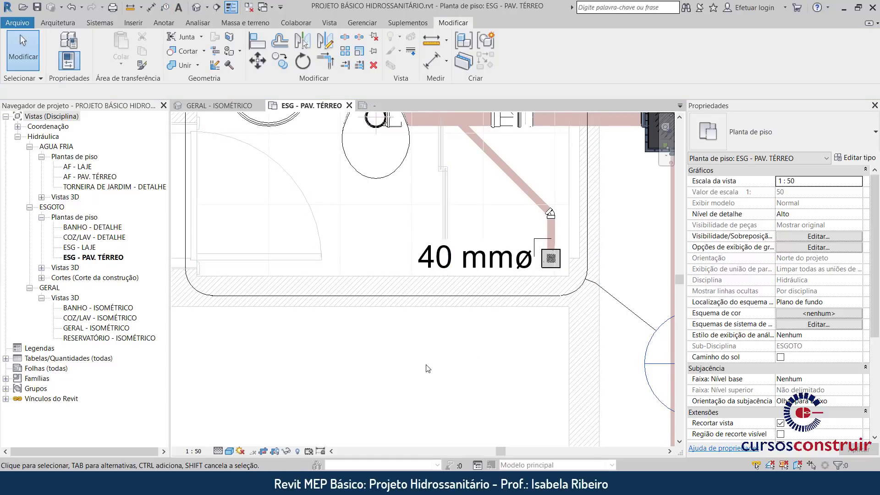
{"action": "left_click", "coordinate": [468, 258]}
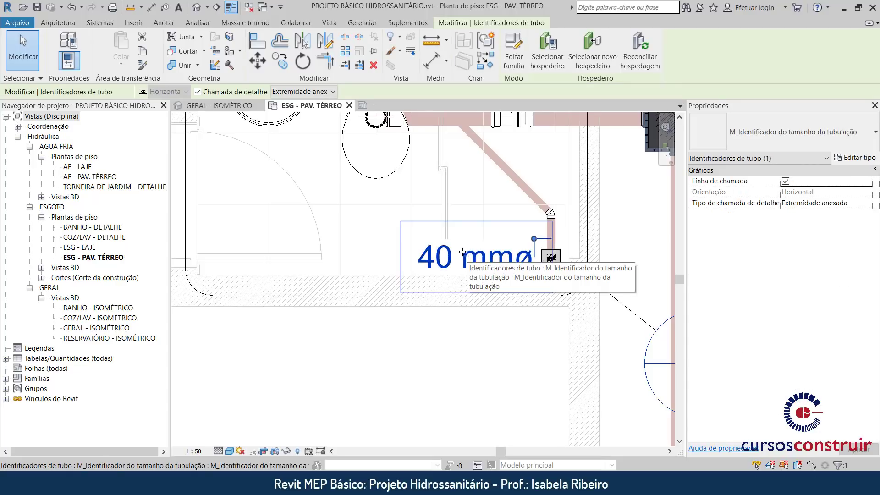
{"action": "left_click", "coordinate": [830, 131]}
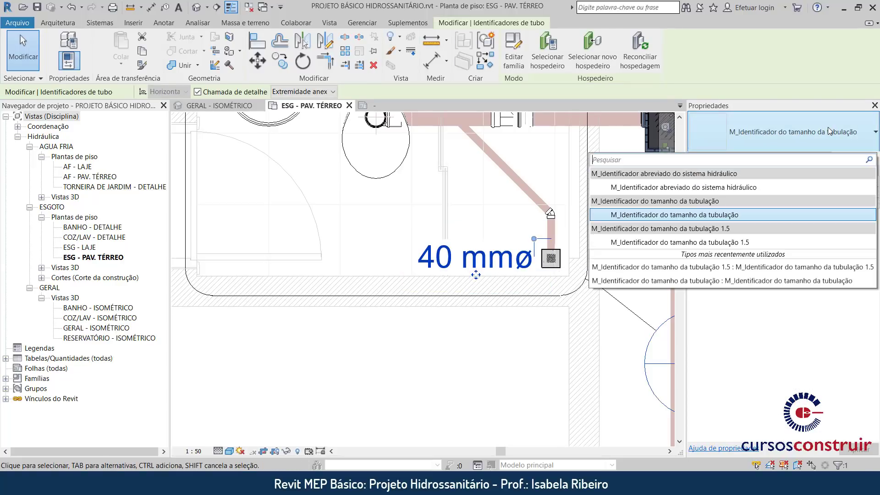
{"action": "left_click", "coordinate": [692, 243]}
{"action": "left_click", "coordinate": [491, 368]}
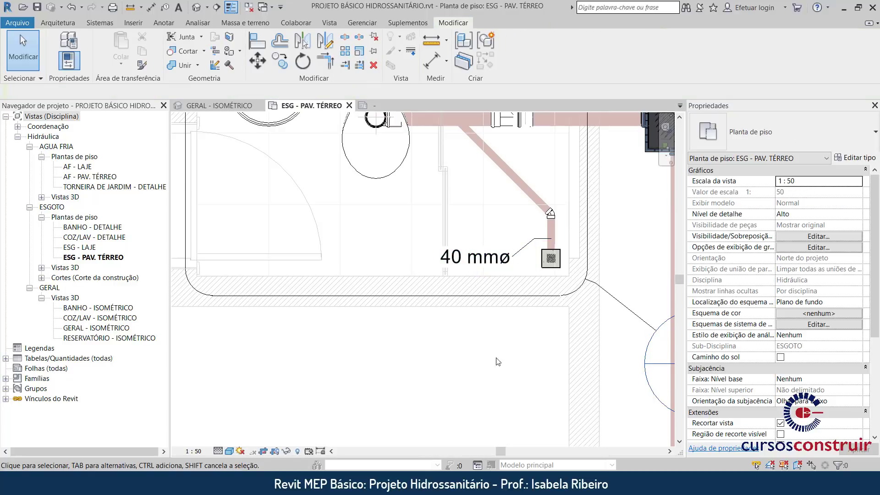
Move the 40 mmø tag closer to the floor drain and shorten its leader to the pipe end.
{"action": "left_click_drag", "start_coordinate": [498, 264], "coordinate": [494, 271]}
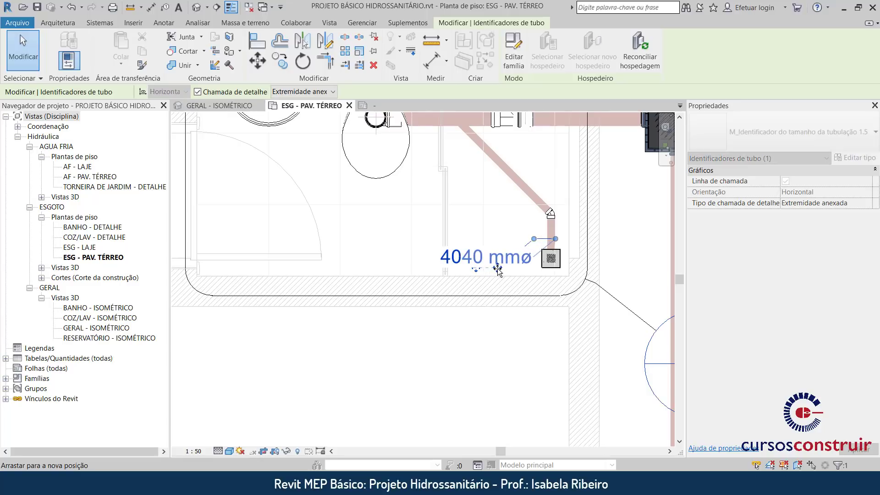
{"action": "left_click_drag", "start_coordinate": [494, 270], "coordinate": [496, 267]}
{"action": "mouse_move", "coordinate": [555, 239]}
{"action": "left_mouse_down"}
{"action": "mouse_move", "coordinate": [538, 237]}
{"action": "mouse_move", "coordinate": [541, 243]}
{"action": "left_mouse_up"}
{"action": "key", "text": "Escape"}
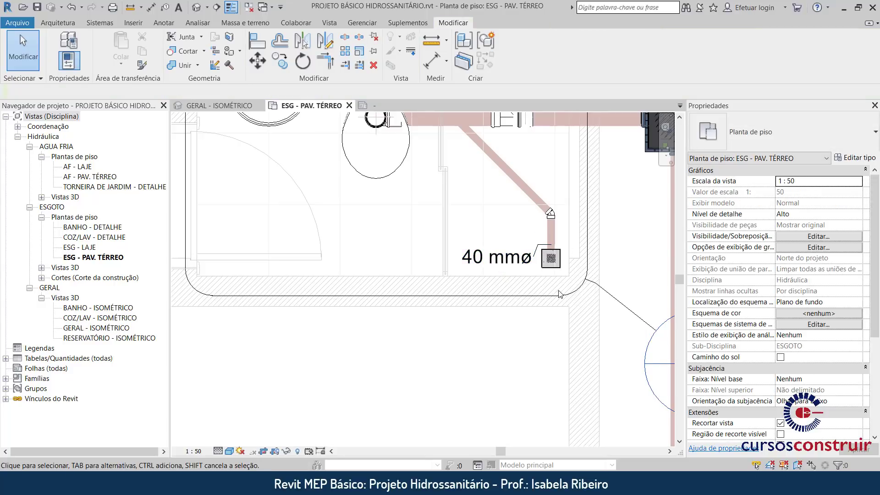
Bring the bathroom's 100 mm pipe into view and select its 100 mmø tag.
{"action": "scroll", "coordinate": [491, 338], "scroll_direction": "down", "scroll_amount": 3}
{"action": "middle_click_drag", "start_coordinate": [491, 338], "coordinate": [450, 314]}
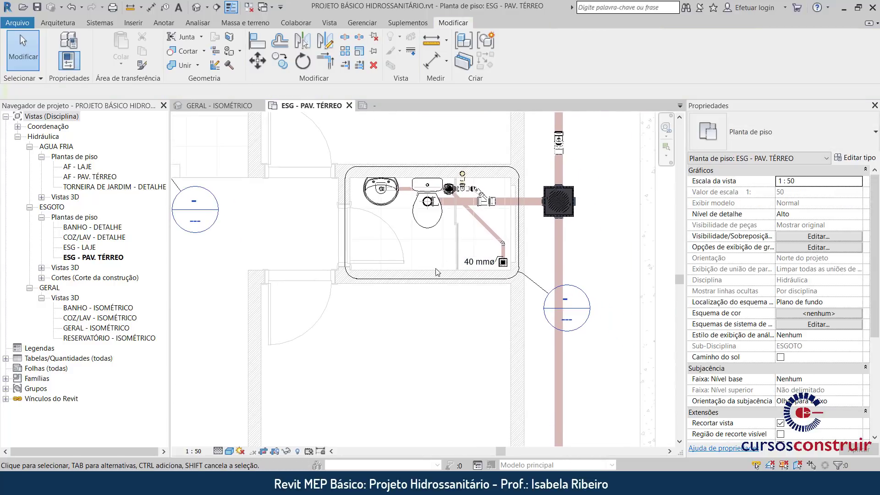
{"action": "scroll", "coordinate": [481, 270], "scroll_direction": "up", "scroll_amount": 1}
{"action": "scroll", "coordinate": [483, 271], "scroll_direction": "up", "scroll_amount": 1}
{"action": "scroll", "coordinate": [481, 266], "scroll_direction": "up", "scroll_amount": 1}
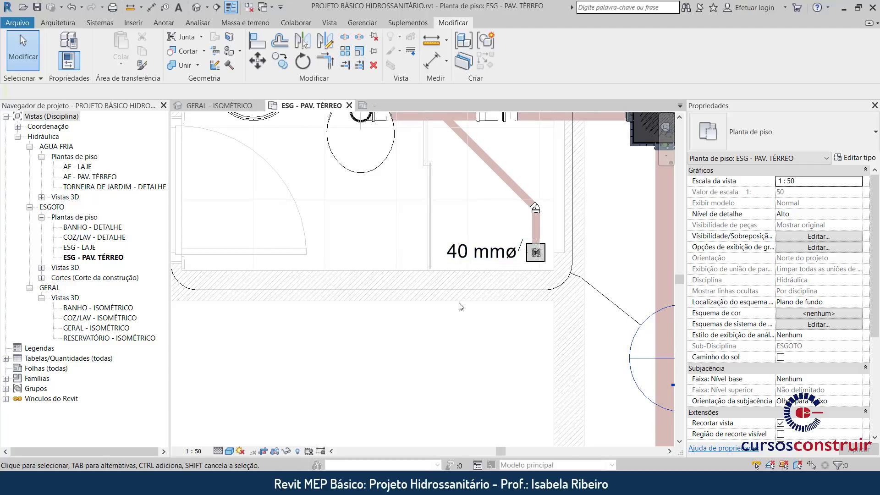
{"action": "scroll", "coordinate": [492, 301], "scroll_direction": "down", "scroll_amount": 3}
{"action": "middle_click_drag", "start_coordinate": [507, 306], "coordinate": [537, 332]}
{"action": "left_click", "coordinate": [520, 388]}
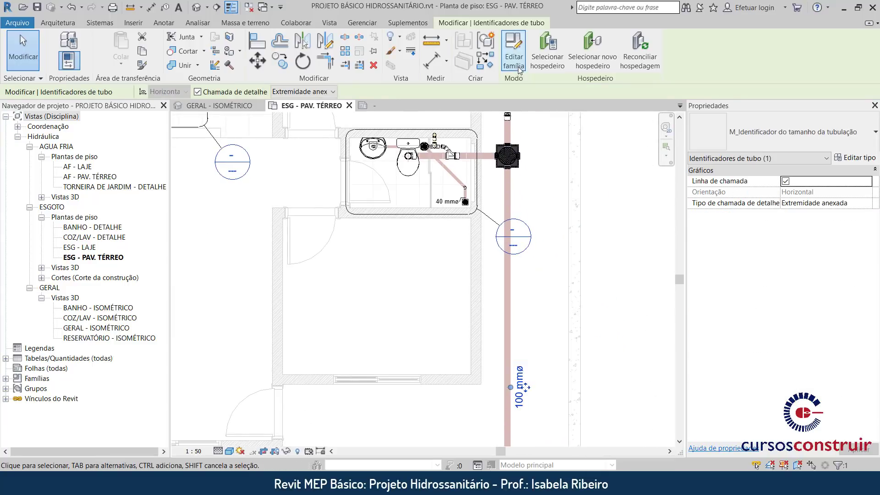
In the pipe tag family, set the Tamanho label's leader offset to 0.2.
{"action": "left_click", "coordinate": [514, 52]}
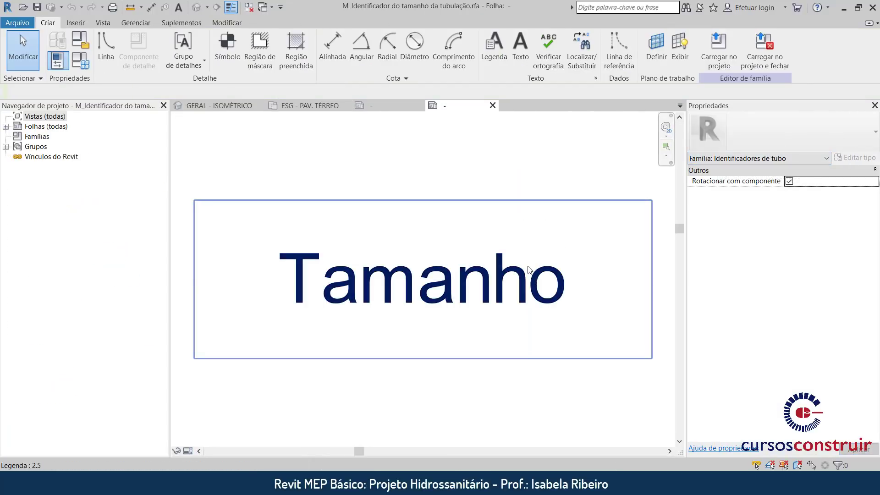
{"action": "left_click", "coordinate": [583, 218]}
{"action": "left_click", "coordinate": [856, 159]}
{"action": "left_click", "coordinate": [739, 164]}
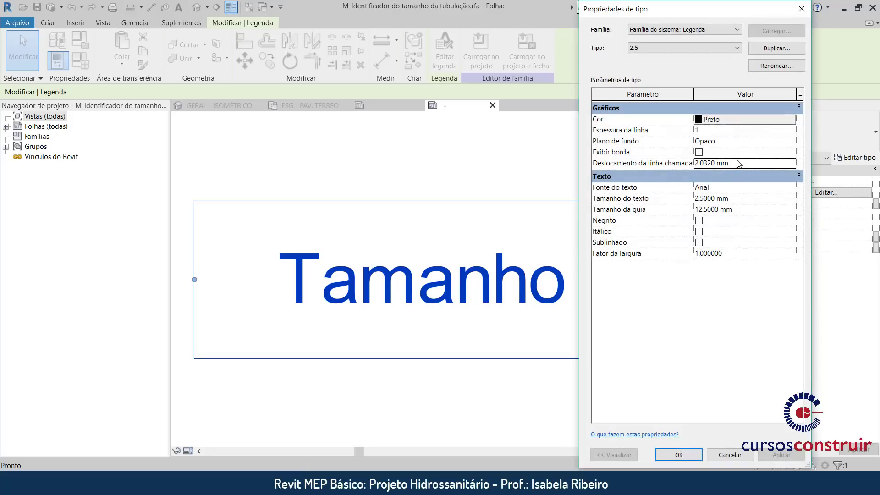
{"action": "type", "text": "0.2"}
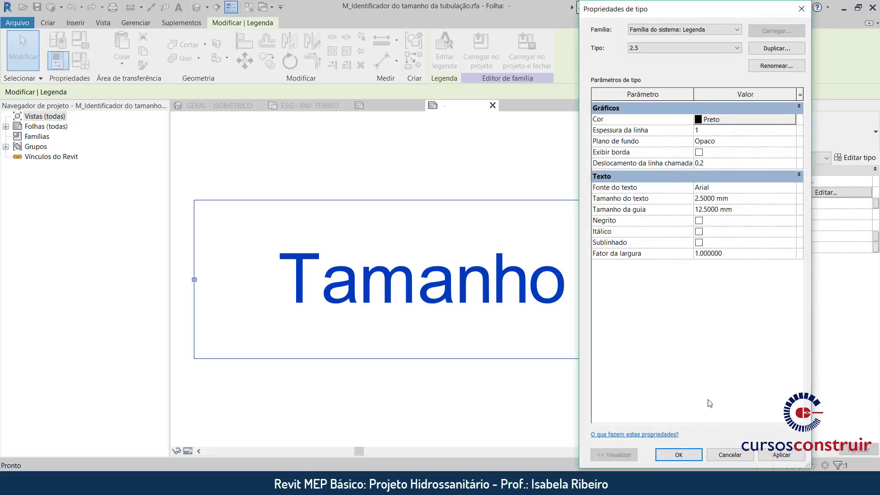
{"action": "left_click", "coordinate": [688, 455]}
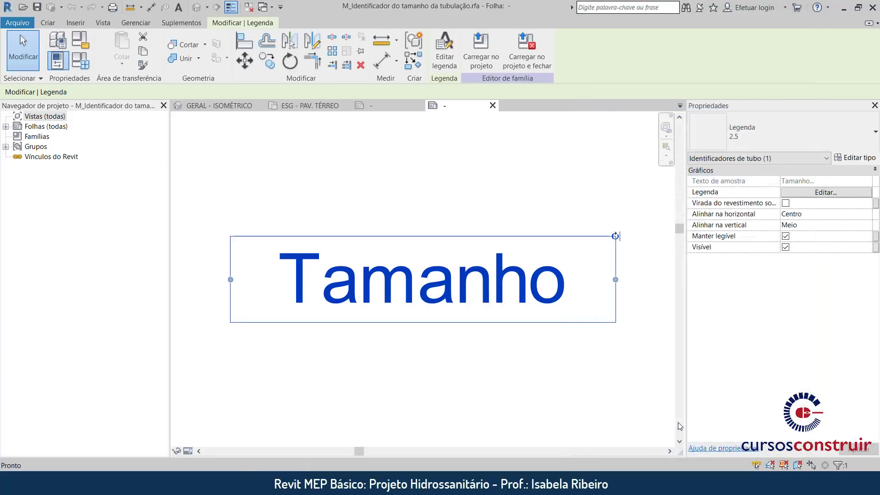
Load the family into the project without saving, overwriting the existing version and parameters.
{"action": "left_click", "coordinate": [528, 60]}
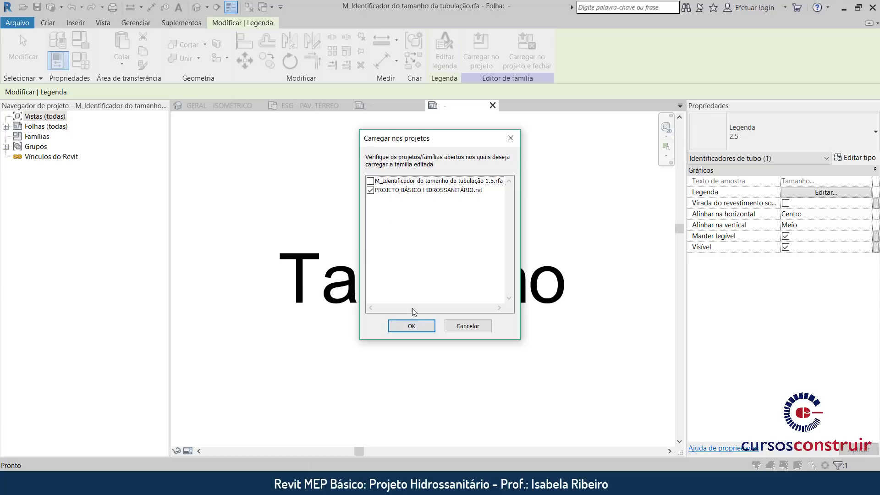
{"action": "left_click", "coordinate": [414, 323]}
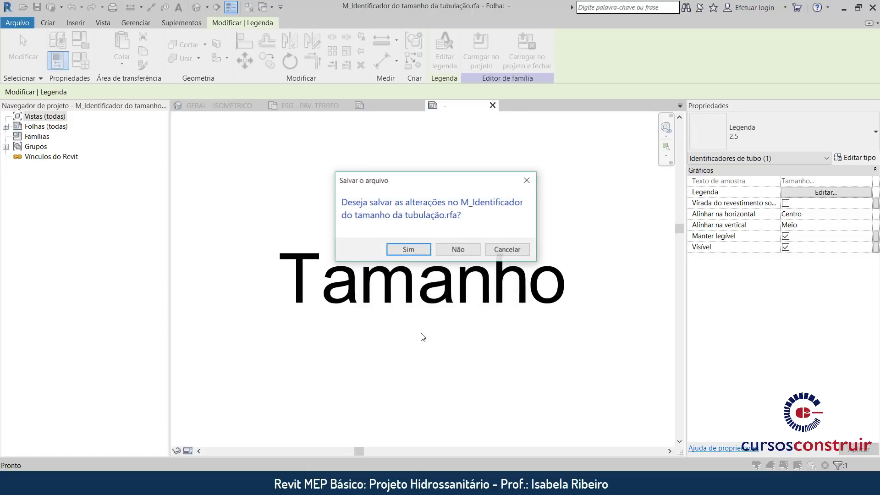
{"action": "left_click", "coordinate": [450, 251]}
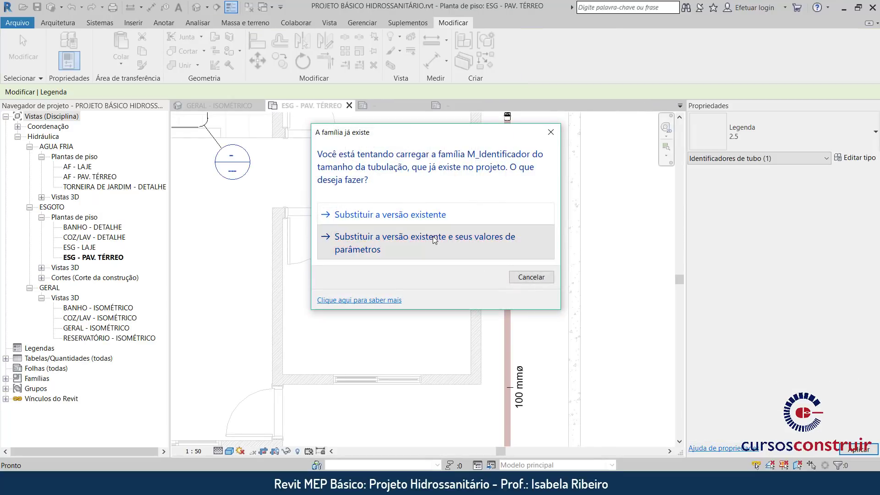
{"action": "left_click", "coordinate": [433, 236]}
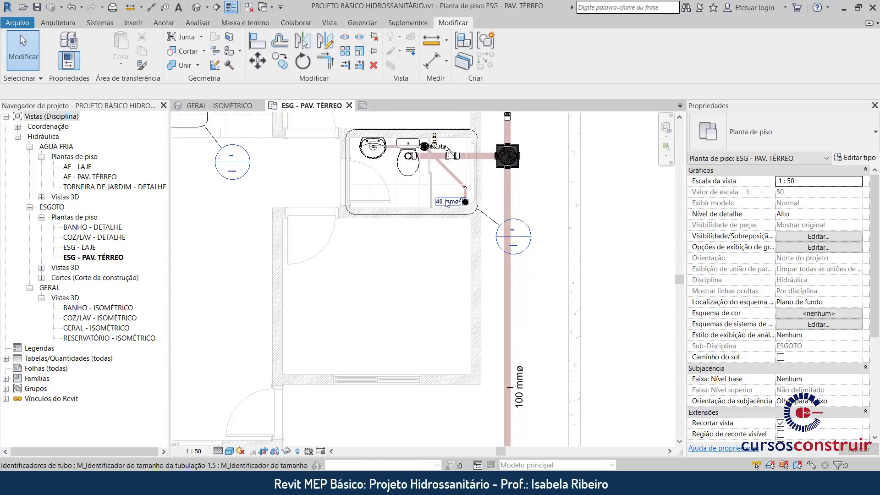
Check the 100 mmø tag beside the sewer pipe, then bring up the Anotar annotation tools.
{"action": "left_click", "coordinate": [525, 380]}
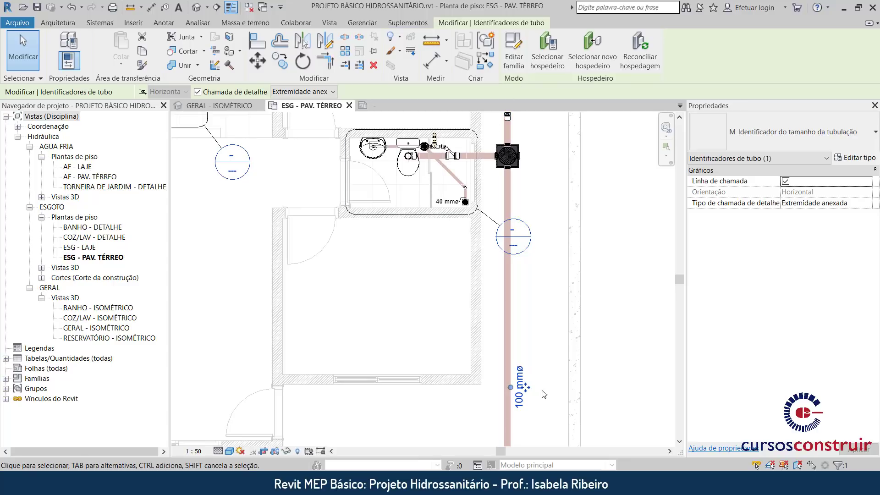
{"action": "left_click", "coordinate": [547, 350]}
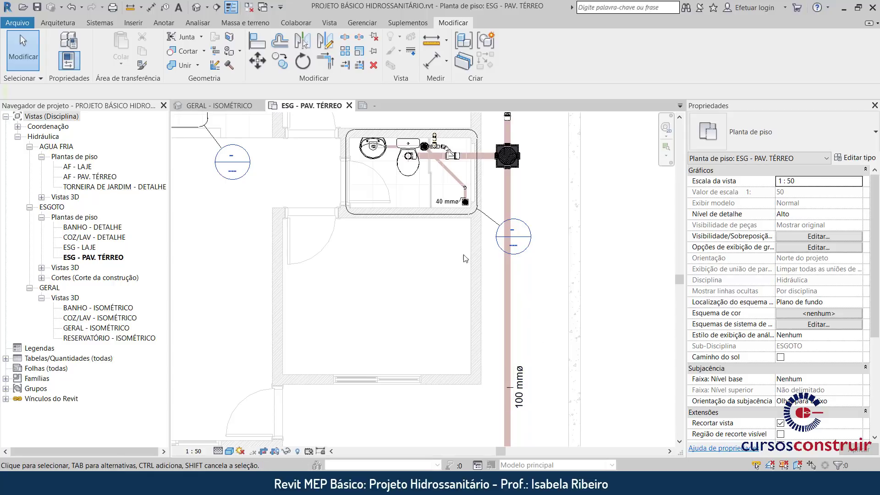
{"action": "left_click", "coordinate": [169, 24]}
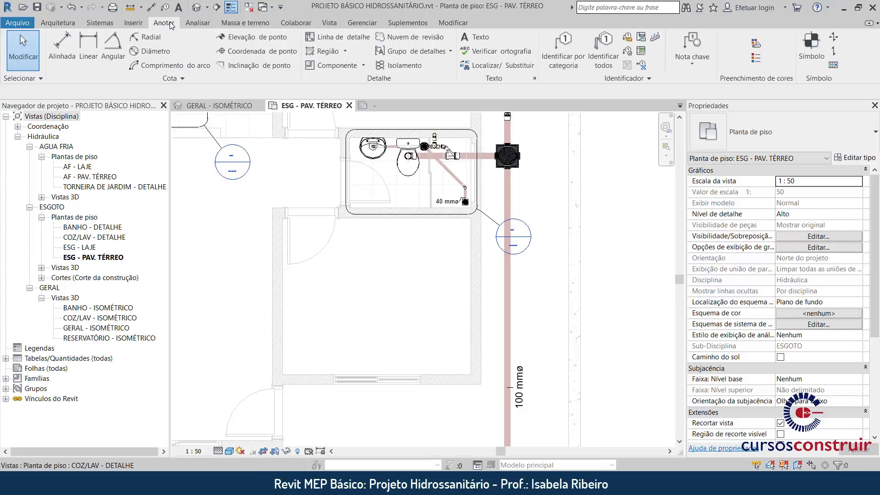
Place a 10 / 1000 spot slope arrow on the left side of the vertical 100 mm pipe.
{"action": "left_click", "coordinate": [238, 65]}
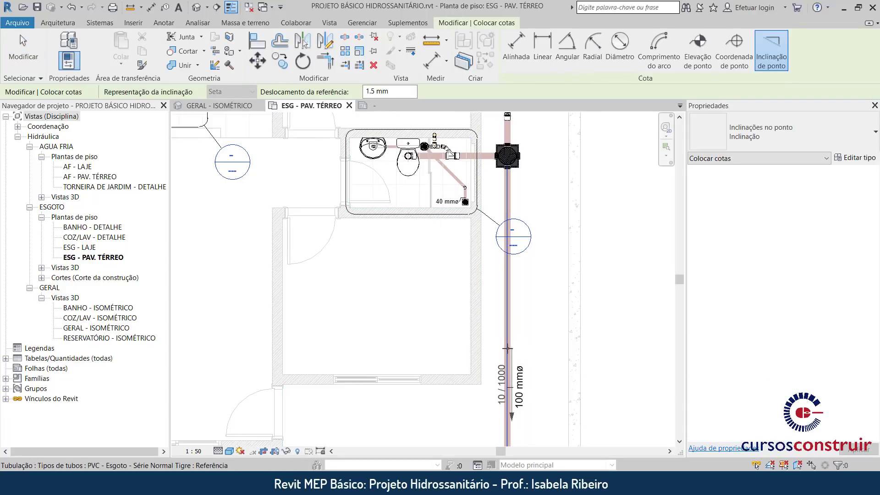
{"action": "scroll", "coordinate": [506, 349], "scroll_direction": "up", "scroll_amount": 2}
{"action": "middle_click_drag", "start_coordinate": [505, 349], "coordinate": [511, 302]}
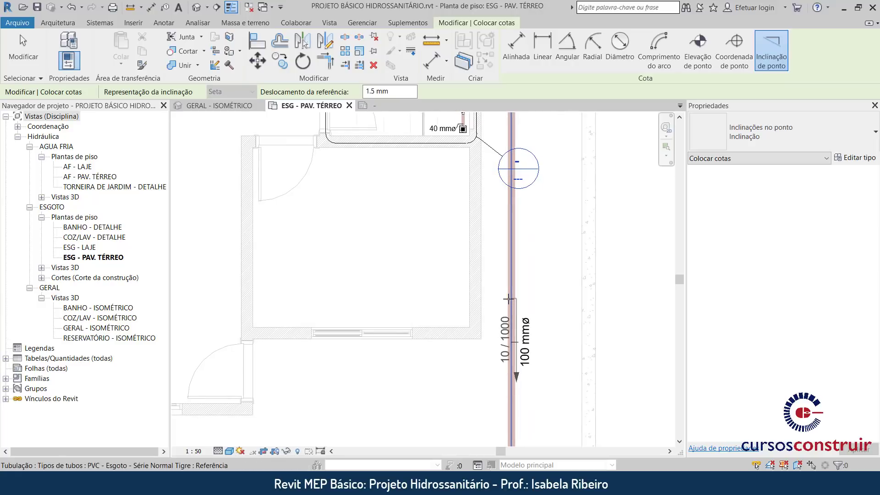
{"action": "left_click", "coordinate": [509, 302]}
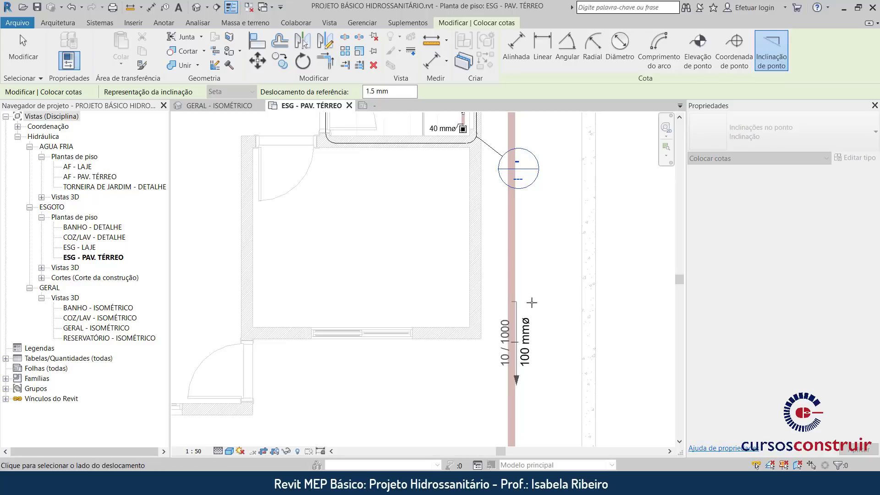
{"action": "left_click", "coordinate": [495, 296]}
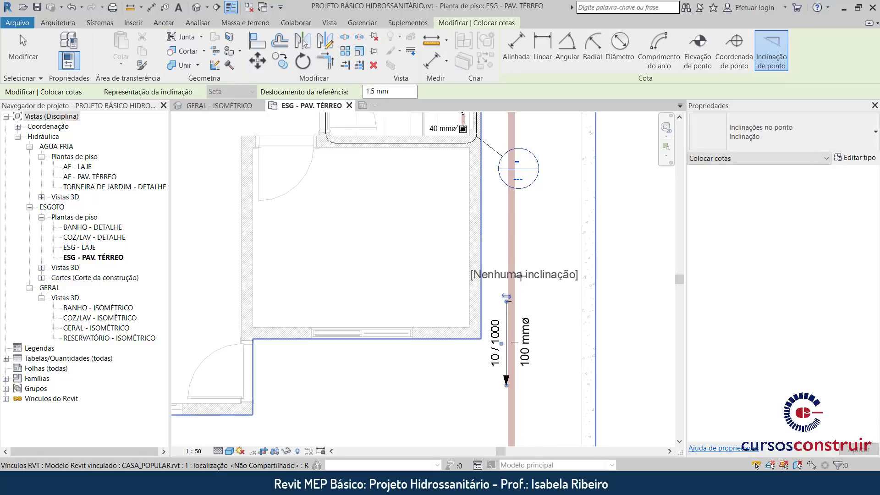
{"action": "key", "text": "Escape"}
{"action": "key", "text": "Escape"}
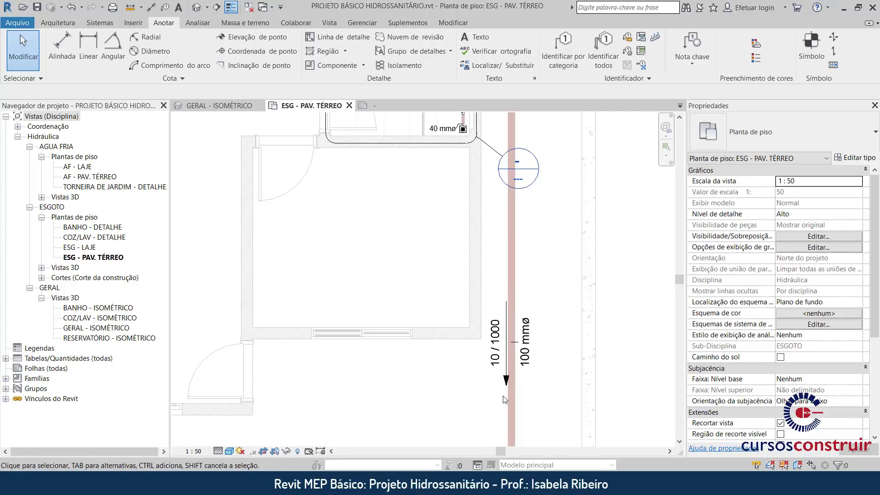
Select the 10 / 1000 slope annotation and show its Inclinação type properties.
{"action": "middle_click_drag", "start_coordinate": [504, 399], "coordinate": [490, 352]}
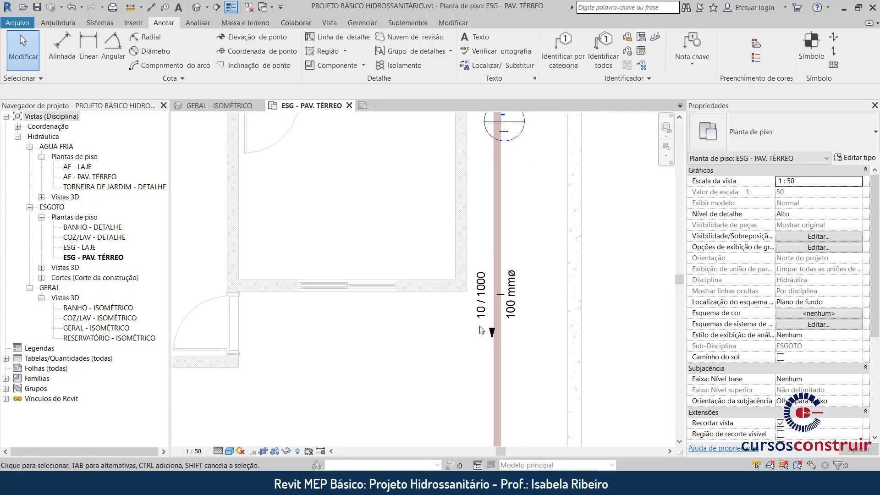
{"action": "scroll", "coordinate": [483, 321], "scroll_direction": "up", "scroll_amount": 1}
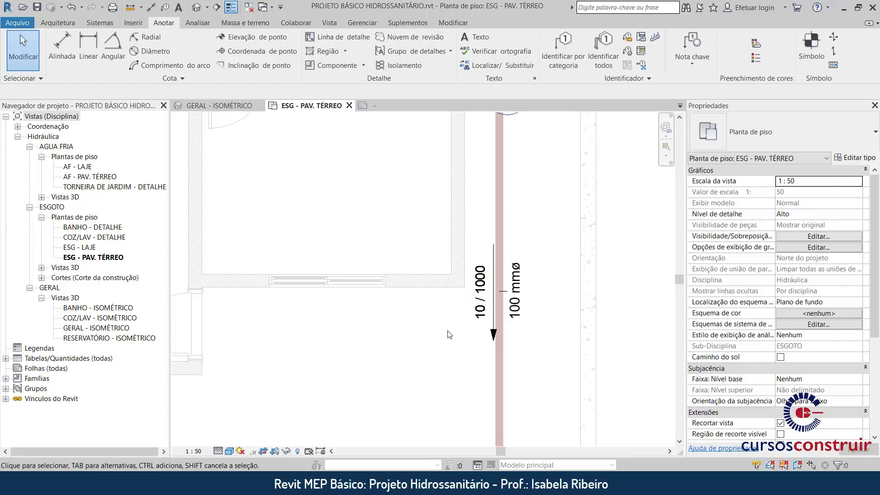
{"action": "left_click", "coordinate": [493, 308]}
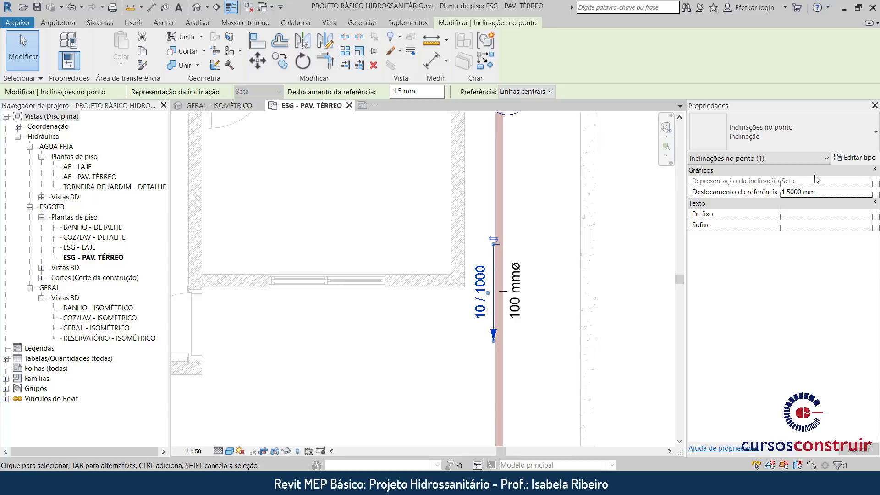
{"action": "left_click", "coordinate": [857, 157]}
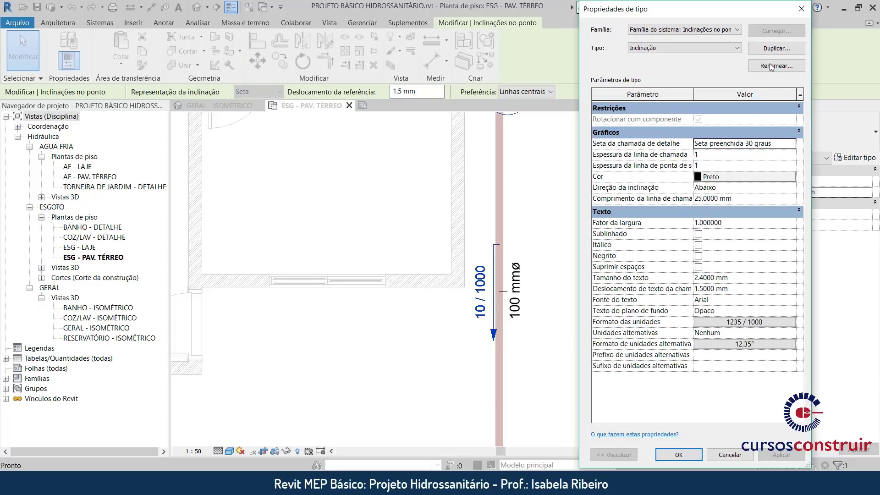
Duplicate the spot slope type as 'Inclinação %'.
{"action": "left_click", "coordinate": [780, 49]}
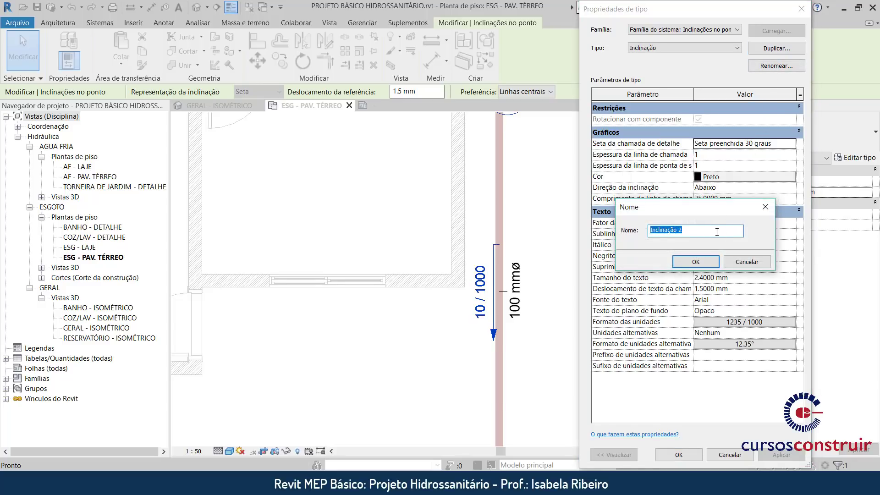
{"action": "left_click", "coordinate": [717, 231]}
{"action": "type", "text": "%"}
{"action": "key", "text": "Return"}
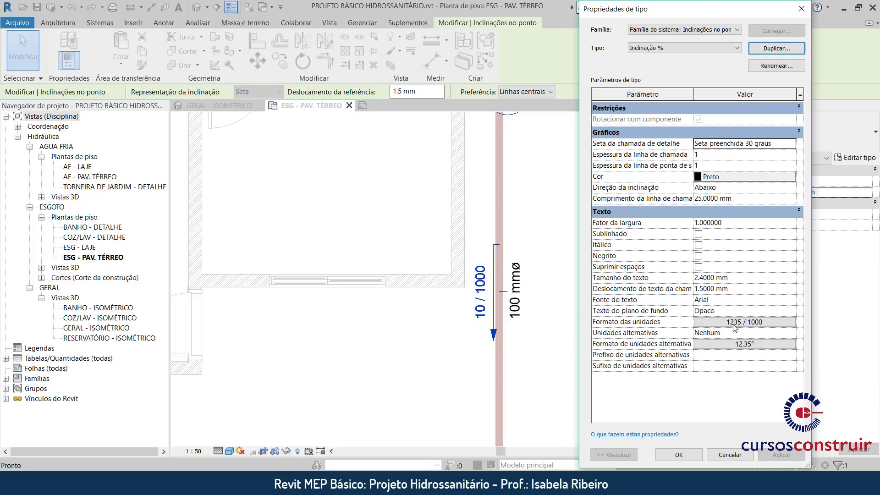
Format the slope units as Percentual with a % symbol so the label reads 1%.
{"action": "left_click", "coordinate": [736, 322]}
{"action": "left_click", "coordinate": [707, 180]}
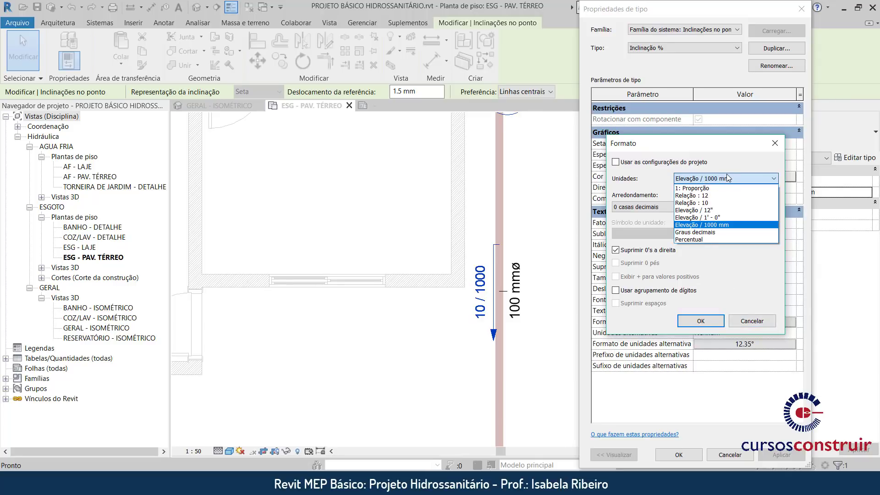
{"action": "left_click", "coordinate": [699, 239]}
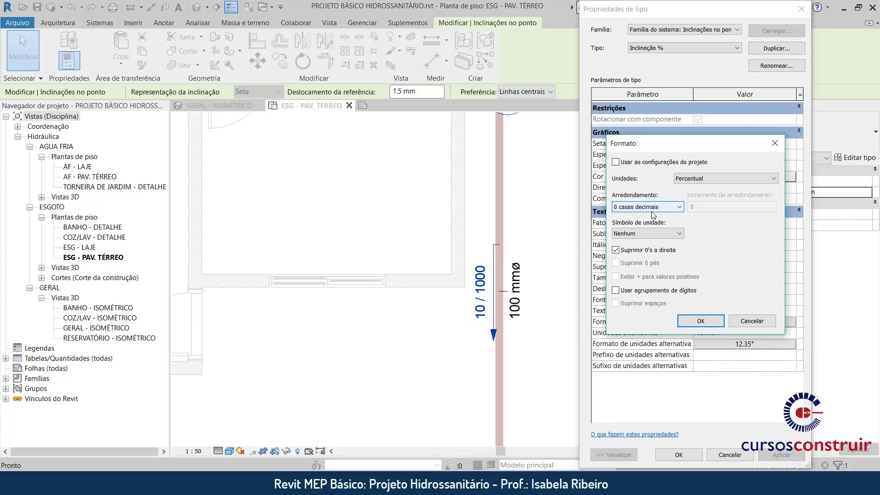
{"action": "left_click", "coordinate": [650, 233]}
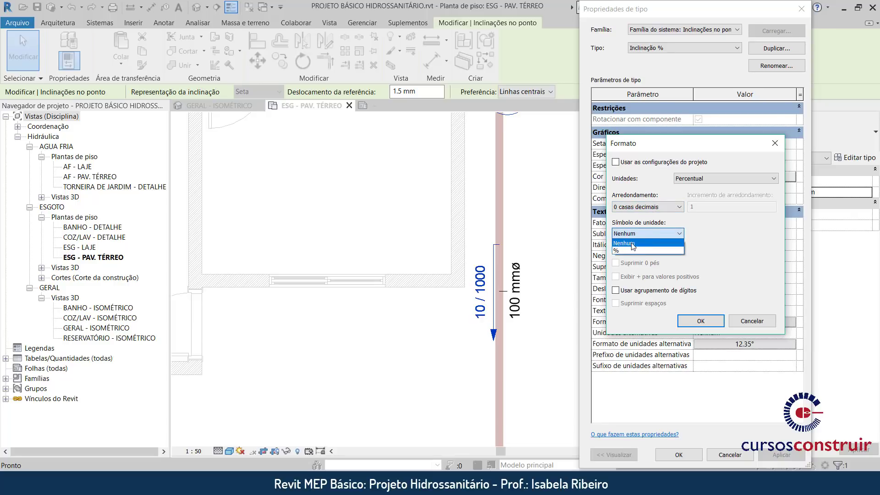
{"action": "left_click", "coordinate": [624, 249]}
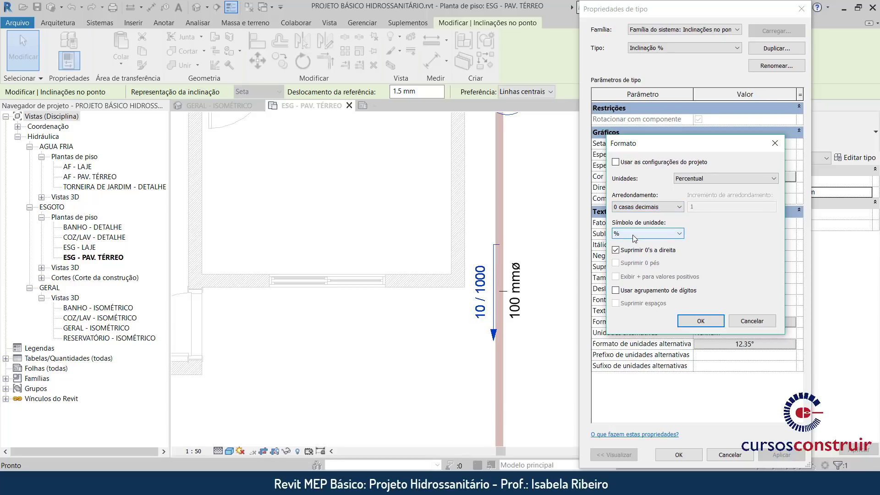
{"action": "left_click", "coordinate": [691, 321]}
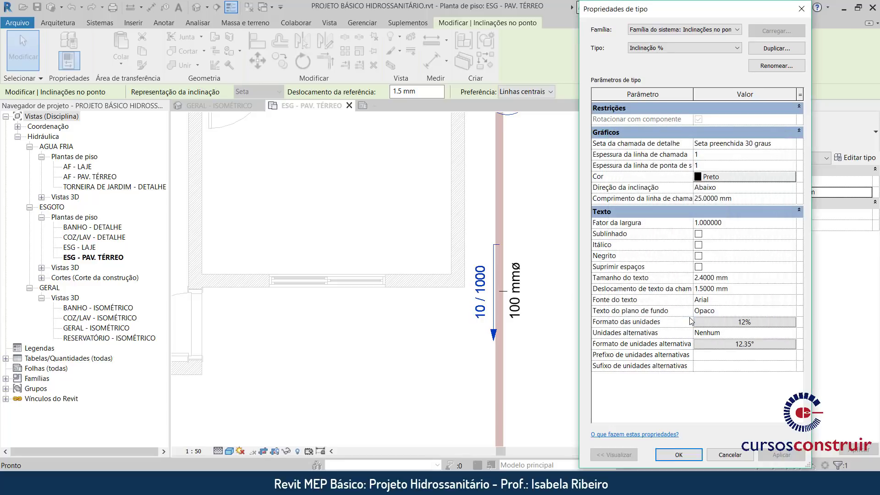
{"action": "left_click", "coordinate": [679, 455]}
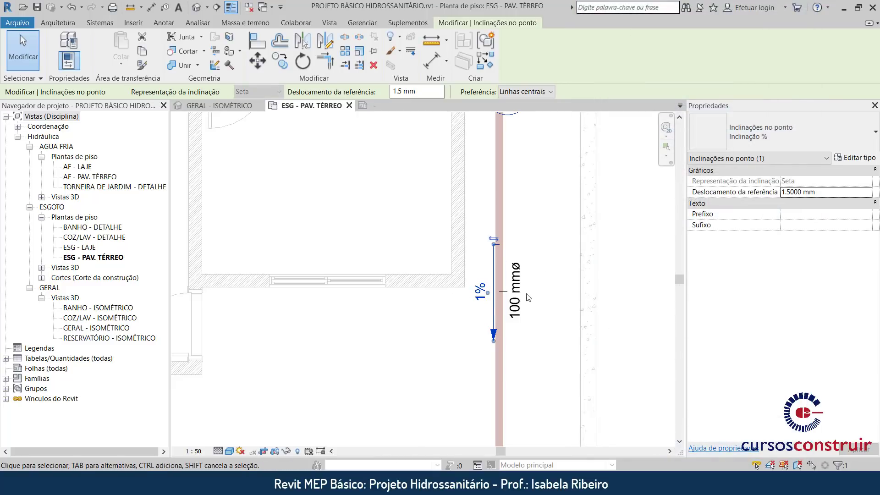
Set the Inclinação % leader line length to 10 mm instead of 25 mm.
{"action": "left_click", "coordinate": [861, 158]}
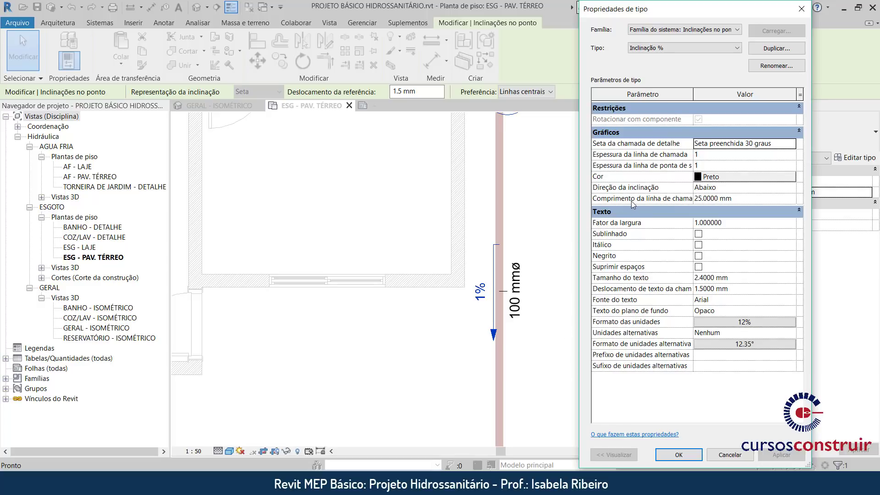
{"action": "left_click", "coordinate": [713, 199]}
{"action": "left_click_drag", "start_coordinate": [741, 201], "coordinate": [684, 202]}
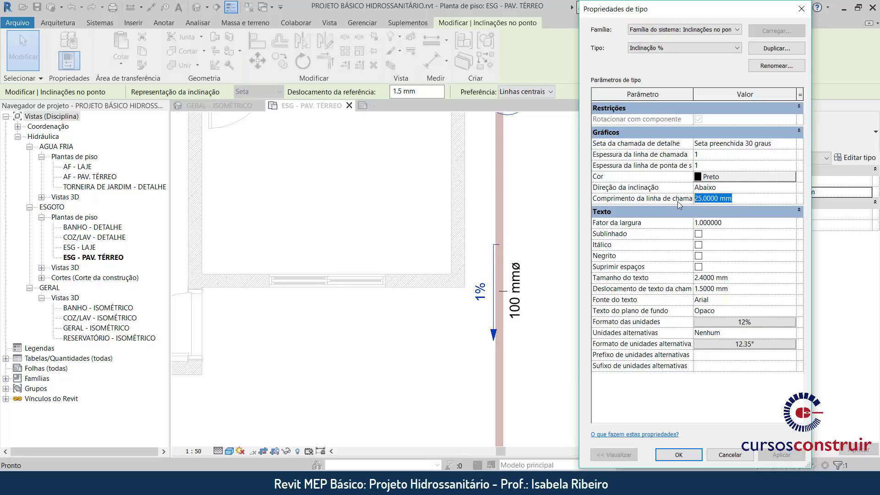
{"action": "type", "text": "10"}
{"action": "left_click", "coordinate": [781, 455]}
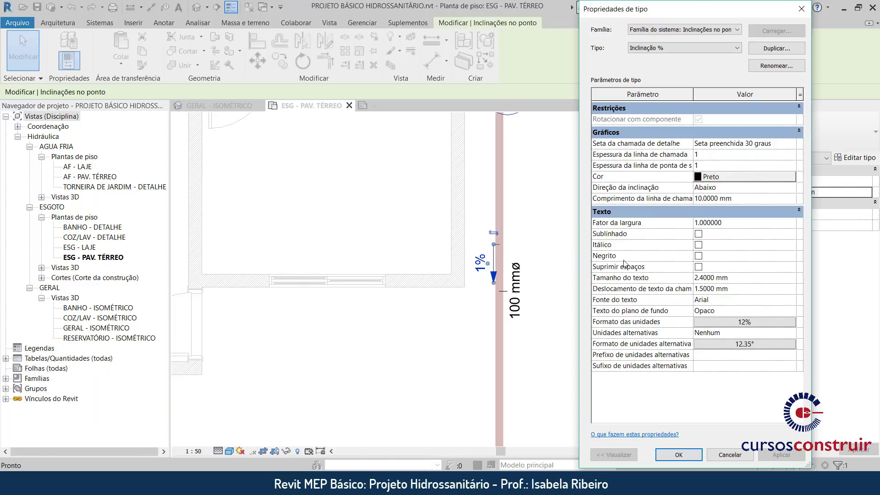
Rename the slope type to Inclinação % 2.5 with 2.5 mm text and 1 mm text offset.
{"action": "left_click", "coordinate": [777, 65]}
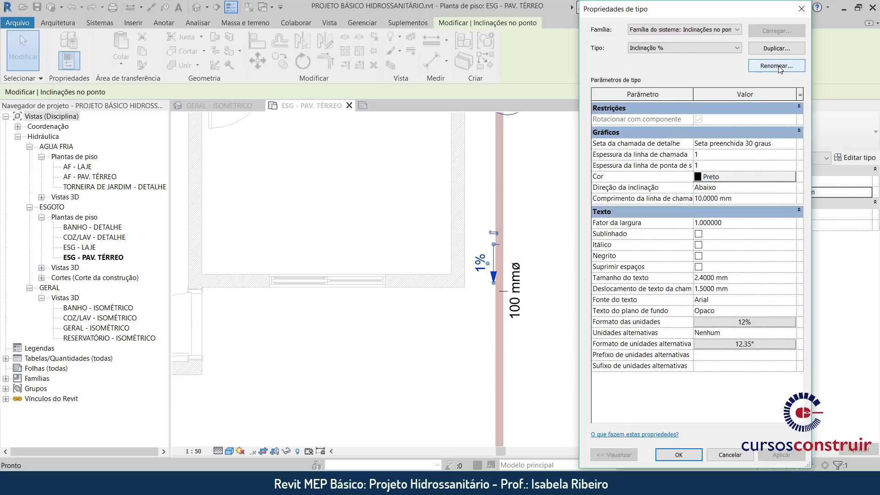
{"action": "left_click", "coordinate": [694, 243]}
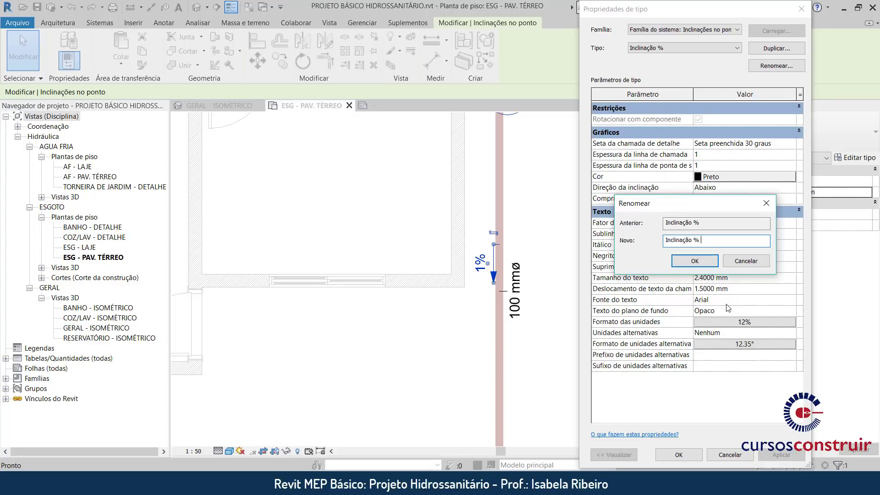
{"action": "left_click", "coordinate": [706, 264]}
{"action": "left_click", "coordinate": [734, 278]}
{"action": "type", "text": "2"}
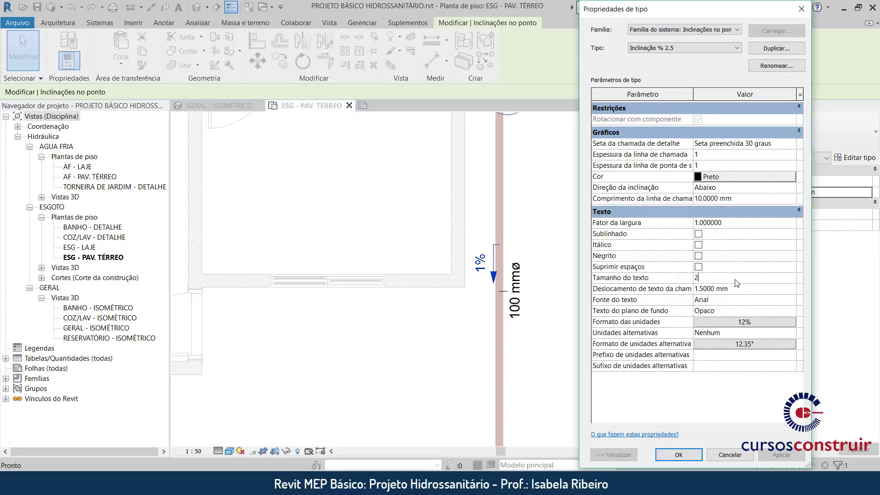
{"action": "type", "text": ".5"}
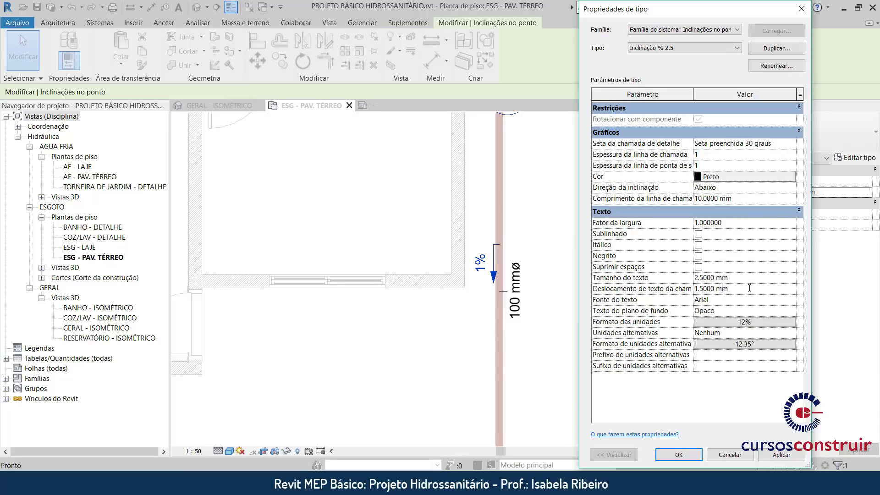
{"action": "key", "text": "Tab"}
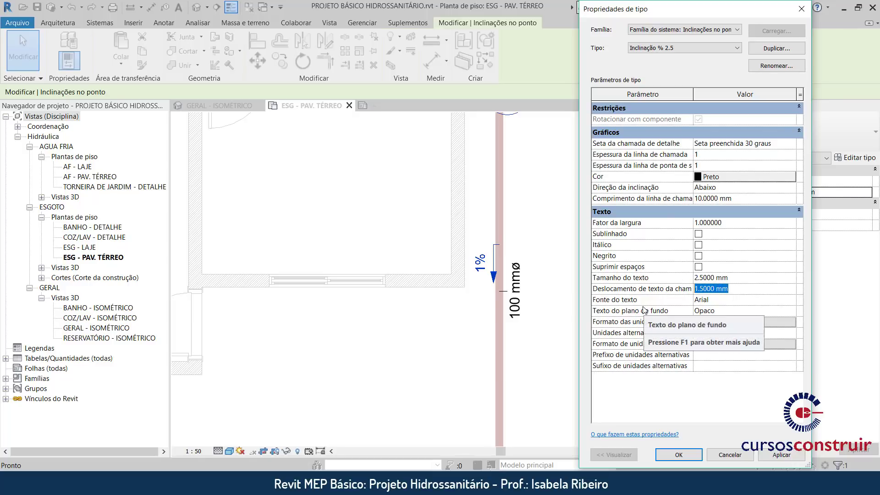
{"action": "type", "text": "1"}
{"action": "left_click", "coordinate": [774, 455]}
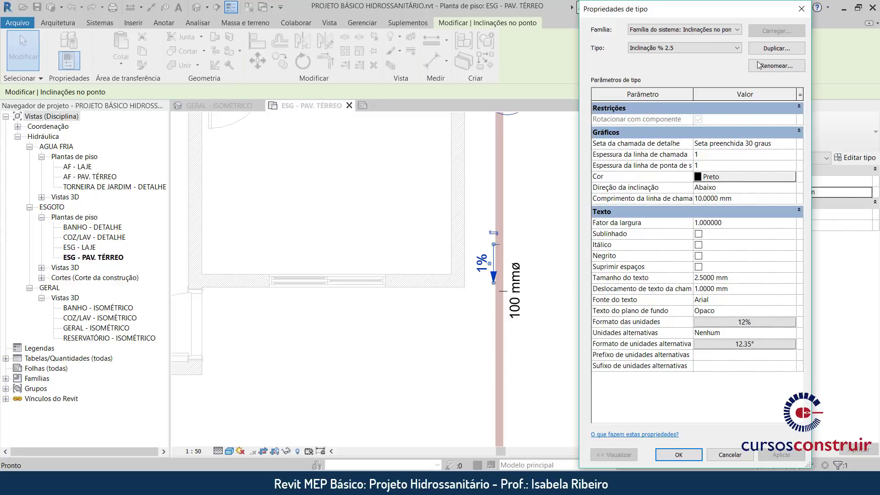
Duplicate it as Inclinação % 1.5 with 1.5 mm text size.
{"action": "left_click", "coordinate": [787, 49]}
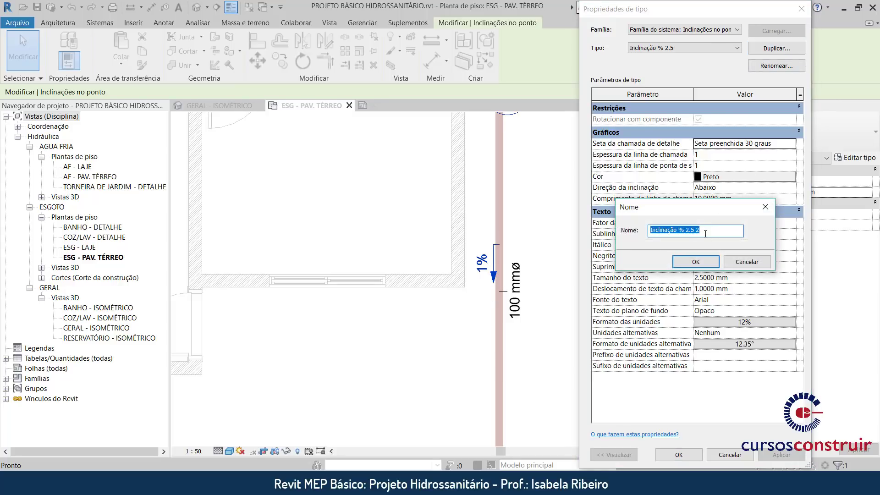
{"action": "left_click_drag", "start_coordinate": [705, 234], "coordinate": [692, 235]}
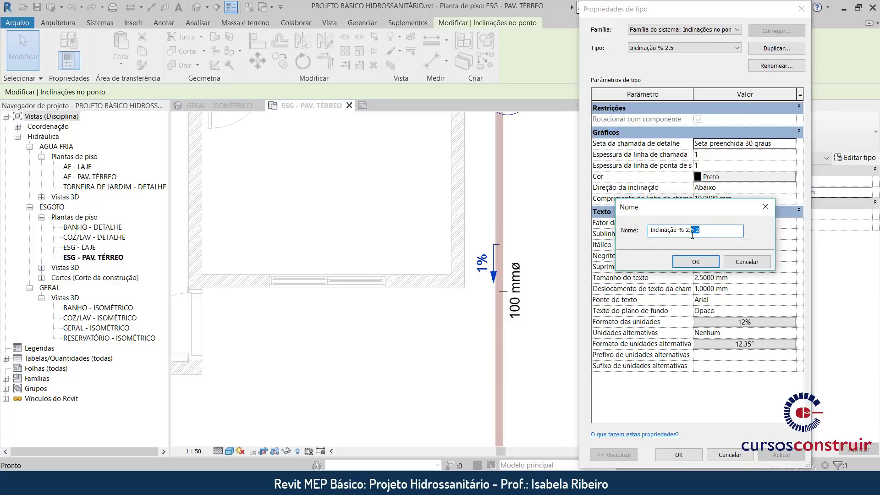
{"action": "left_click", "coordinate": [698, 260]}
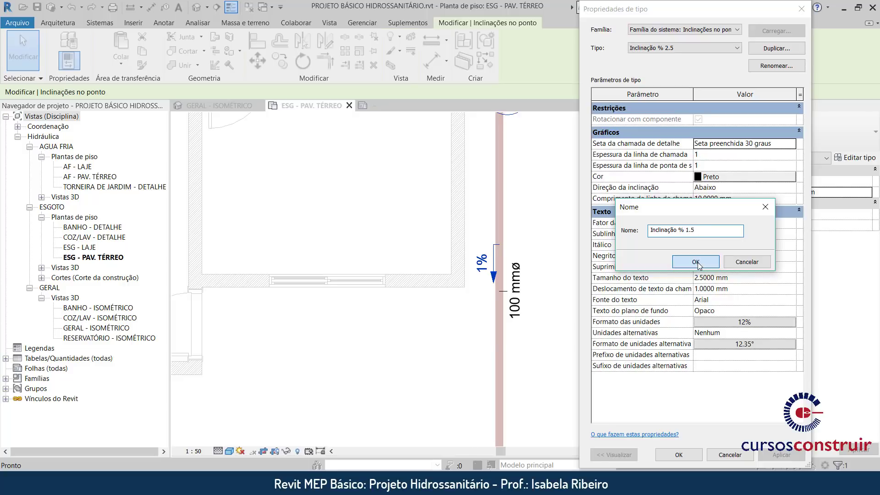
{"action": "left_click", "coordinate": [722, 280]}
{"action": "left_click_drag", "start_coordinate": [731, 278], "coordinate": [691, 278]}
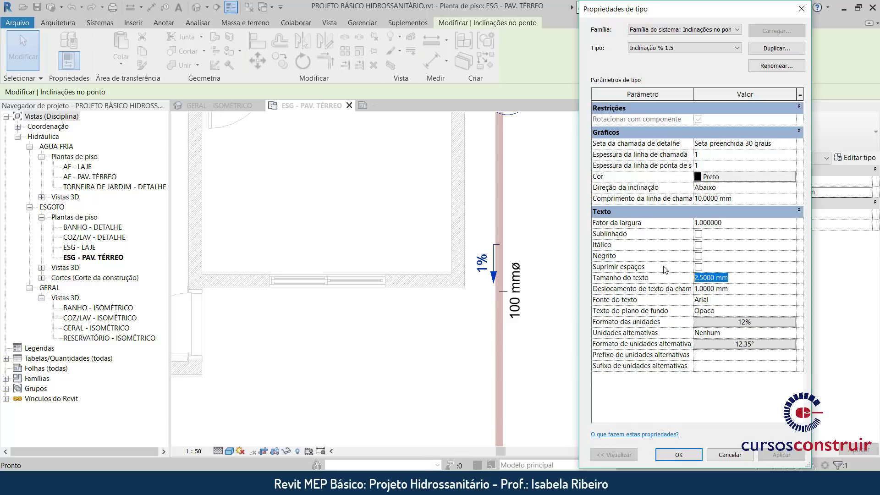
{"action": "type", "text": "1.5"}
{"action": "left_click", "coordinate": [678, 455]}
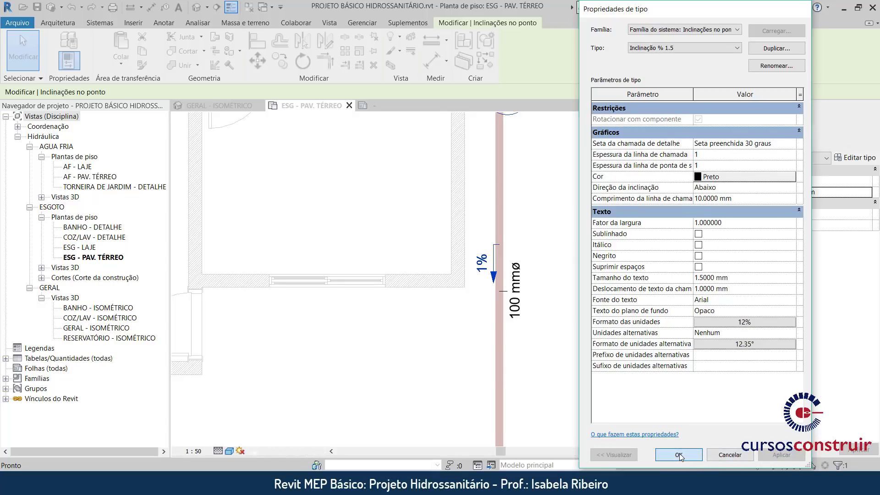
Assign Inclinação % 2.5 to the slope arrow and position it just left of the pipe.
{"action": "left_click", "coordinate": [807, 130]}
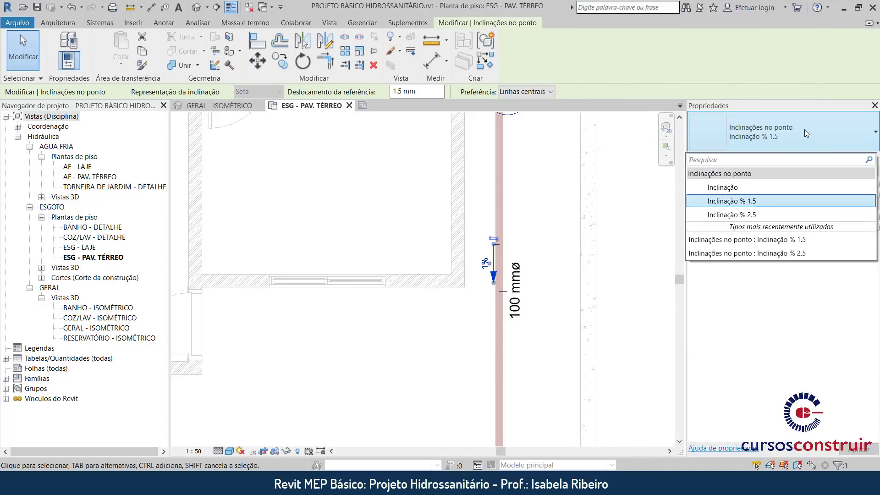
{"action": "left_click", "coordinate": [757, 214]}
{"action": "key", "text": "Escape"}
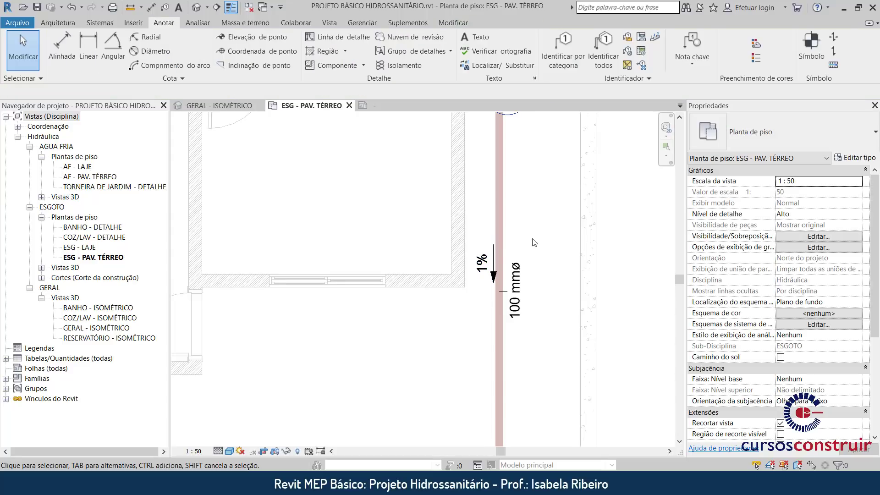
{"action": "scroll", "coordinate": [493, 263], "scroll_direction": "up", "scroll_amount": 1}
{"action": "left_click", "coordinate": [493, 263]}
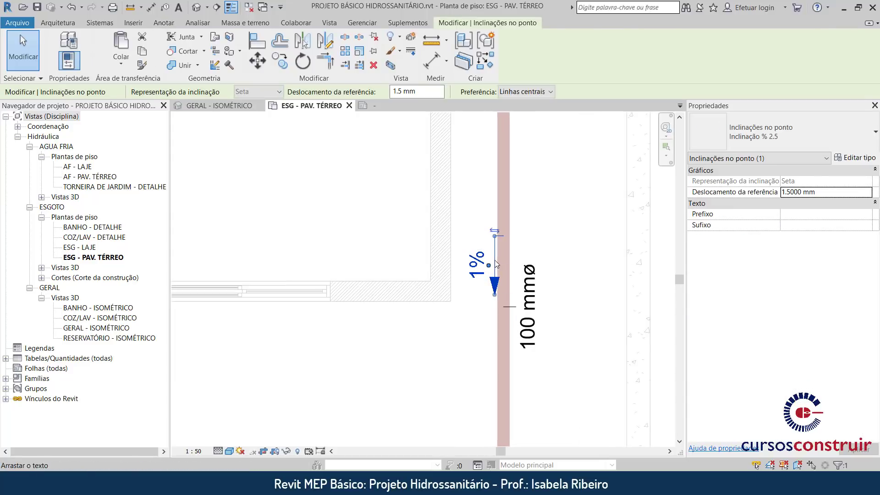
{"action": "left_click_drag", "start_coordinate": [494, 263], "coordinate": [491, 306]}
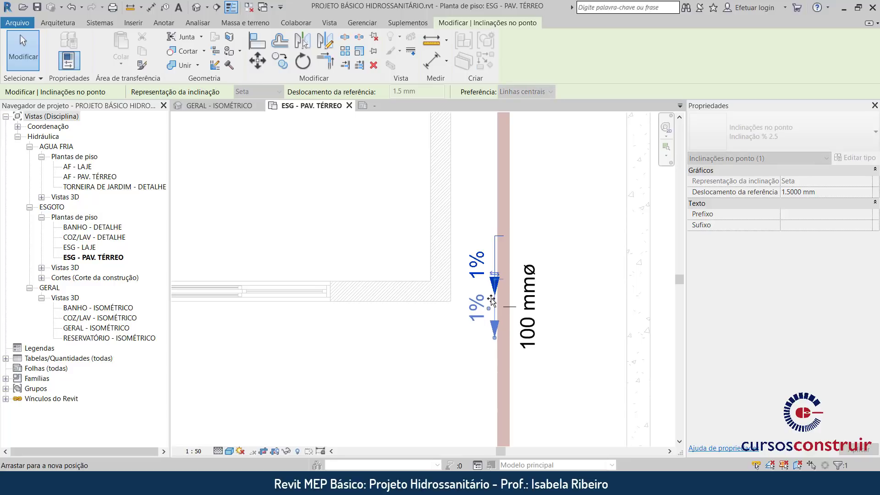
{"action": "left_click_drag", "start_coordinate": [491, 307], "coordinate": [492, 299]}
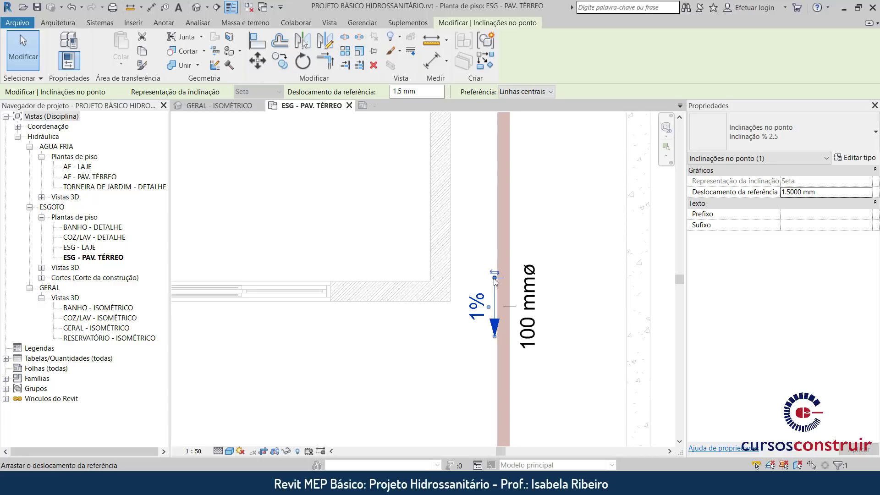
{"action": "left_click_drag", "start_coordinate": [494, 278], "coordinate": [491, 278]}
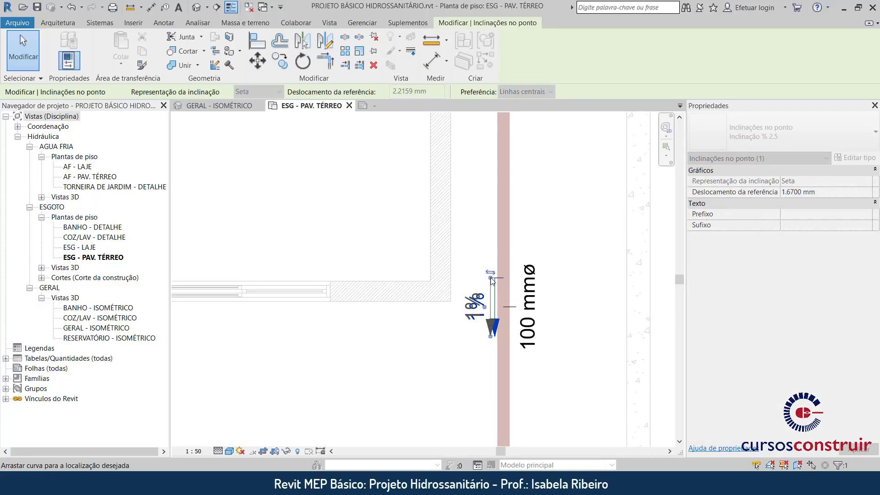
{"action": "left_click", "coordinate": [563, 255]}
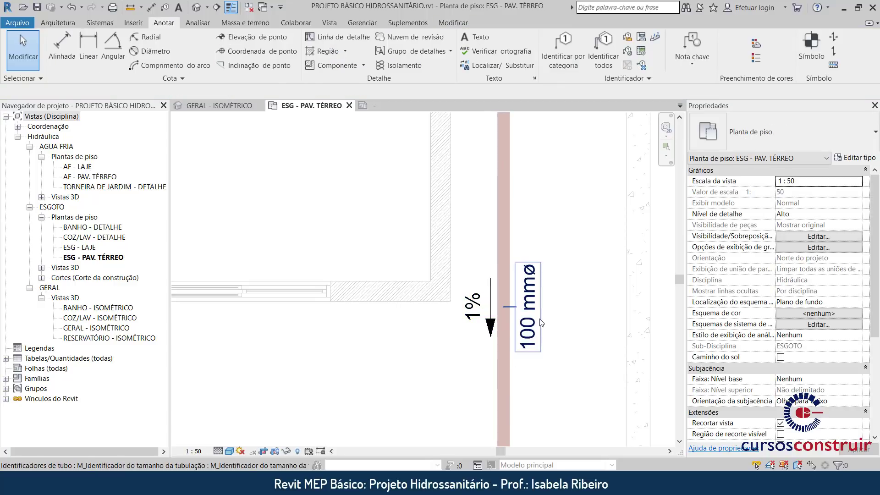
Turn off the 100 mmø tag's leader and move the tag closer to the pipe.
{"action": "left_click", "coordinate": [527, 312]}
{"action": "left_click", "coordinate": [786, 181]}
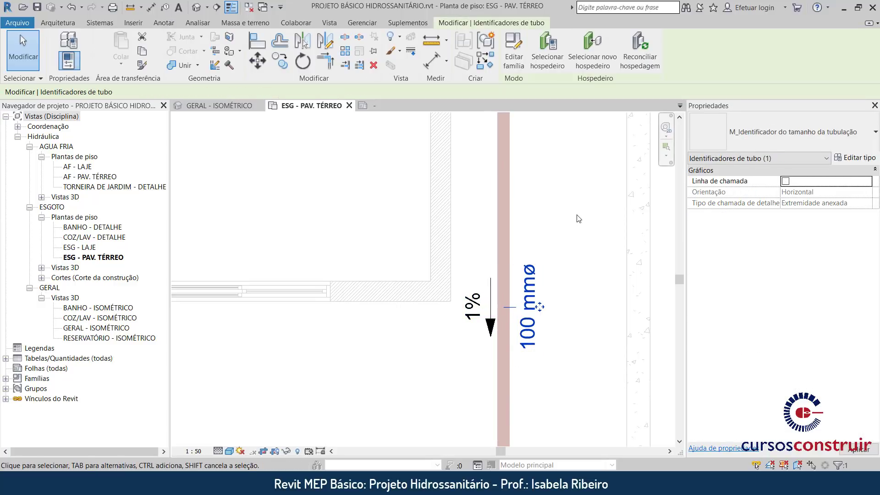
{"action": "left_click", "coordinate": [587, 248]}
{"action": "left_click", "coordinate": [541, 309]}
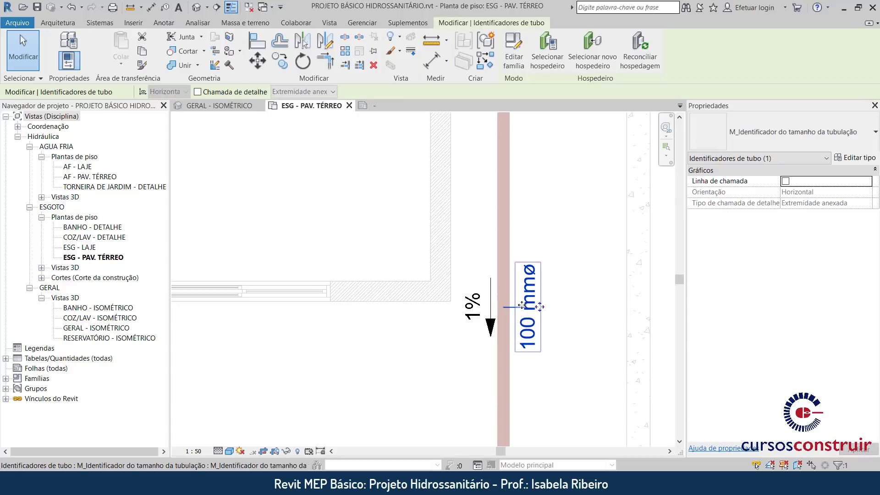
{"action": "left_click_drag", "start_coordinate": [540, 307], "coordinate": [536, 308]}
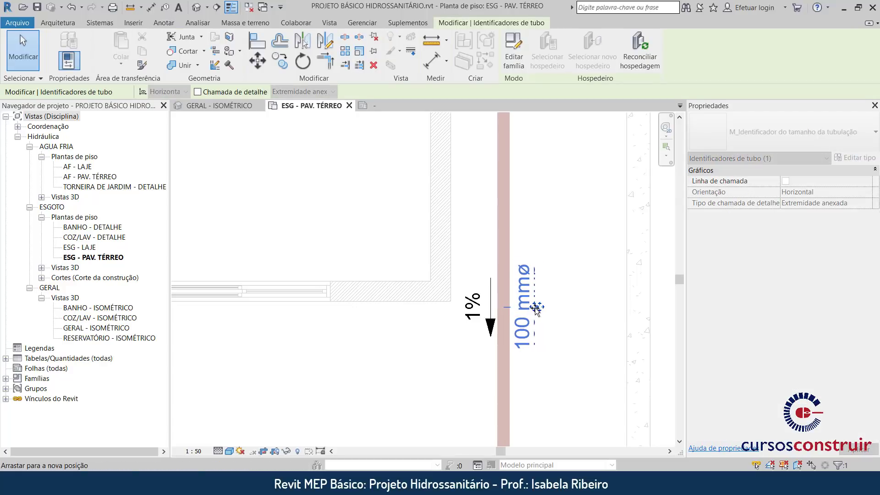
{"action": "left_click", "coordinate": [557, 312]}
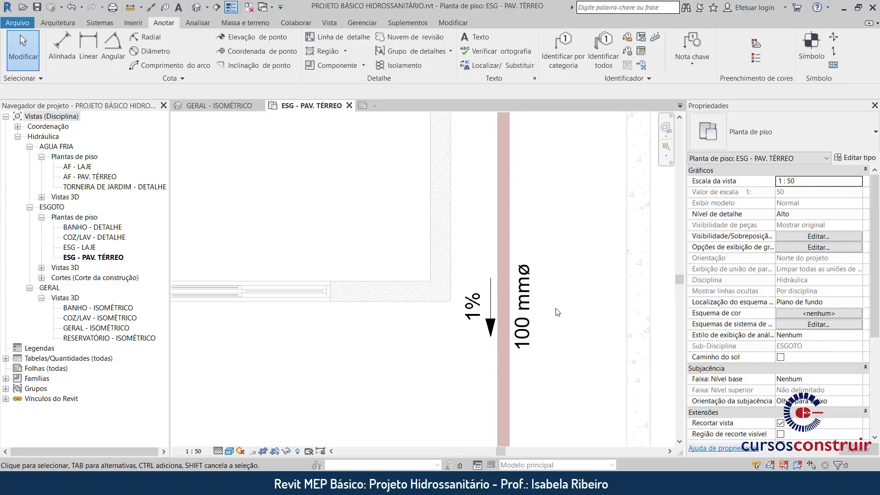
Zoom into the bathroom and start a spot slope annotation on the diagonal 40 mm pipe.
{"action": "scroll", "coordinate": [557, 312], "scroll_direction": "down", "scroll_amount": 3}
{"action": "scroll", "coordinate": [561, 321], "scroll_direction": "down", "scroll_amount": 2}
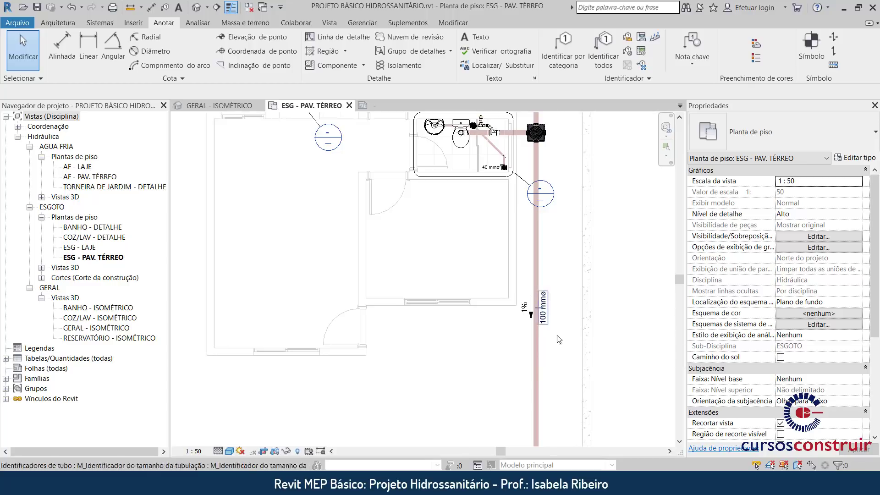
{"action": "scroll", "coordinate": [559, 349], "scroll_direction": "down", "scroll_amount": 2}
{"action": "left_click", "coordinate": [540, 339]}
{"action": "middle_click_drag", "start_coordinate": [551, 340], "coordinate": [528, 297]}
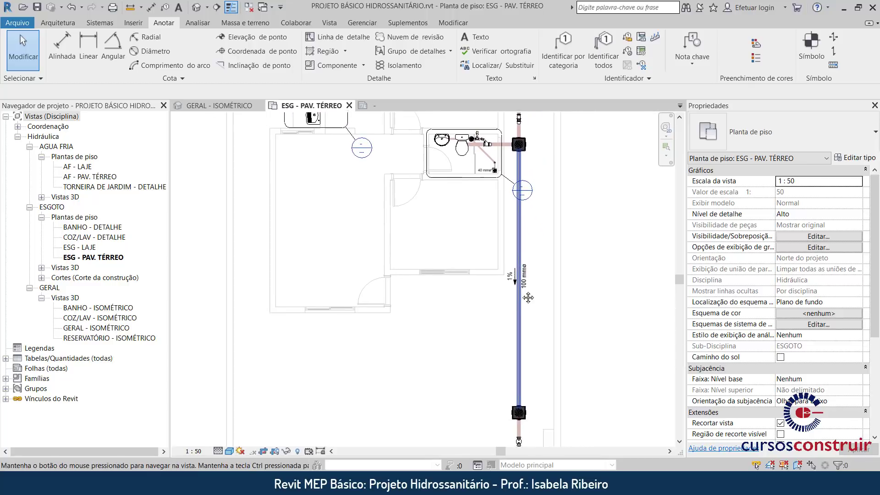
{"action": "key", "text": "Escape"}
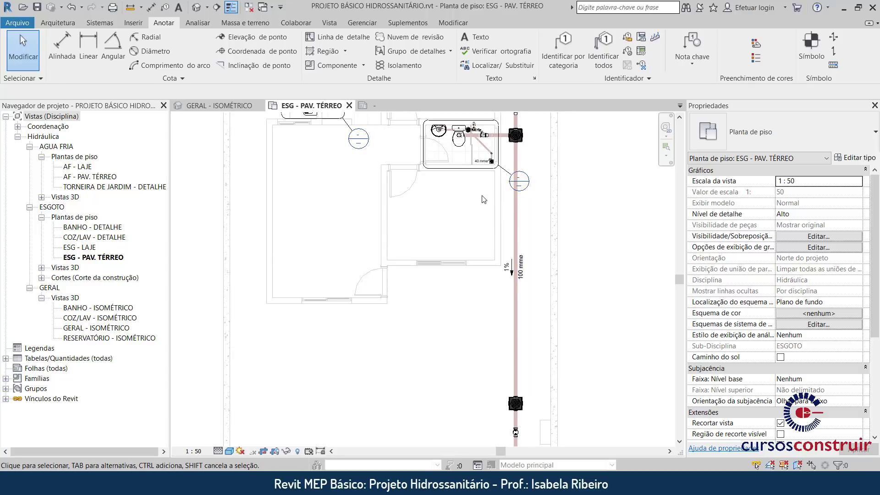
{"action": "scroll", "coordinate": [504, 270], "scroll_direction": "up", "scroll_amount": 2}
{"action": "scroll", "coordinate": [507, 275], "scroll_direction": "up", "scroll_amount": 1}
{"action": "scroll", "coordinate": [505, 237], "scroll_direction": "up", "scroll_amount": 2}
{"action": "scroll", "coordinate": [504, 238], "scroll_direction": "up", "scroll_amount": 2}
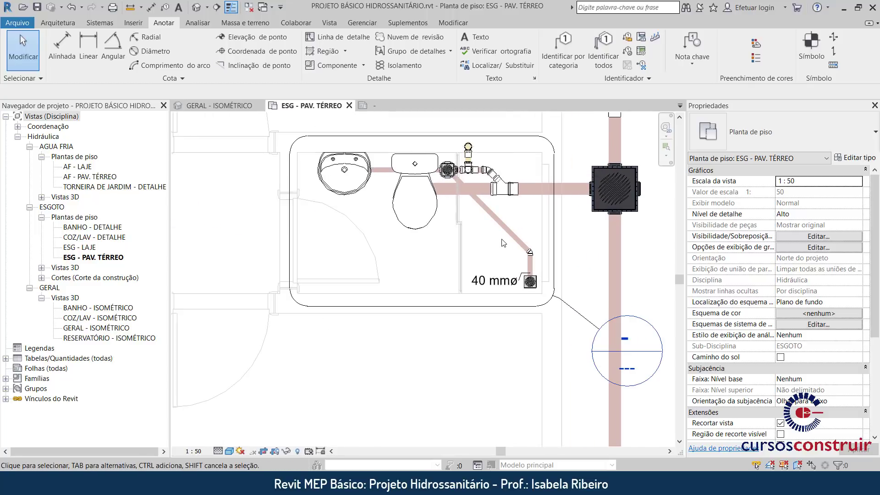
{"action": "left_click", "coordinate": [257, 65]}
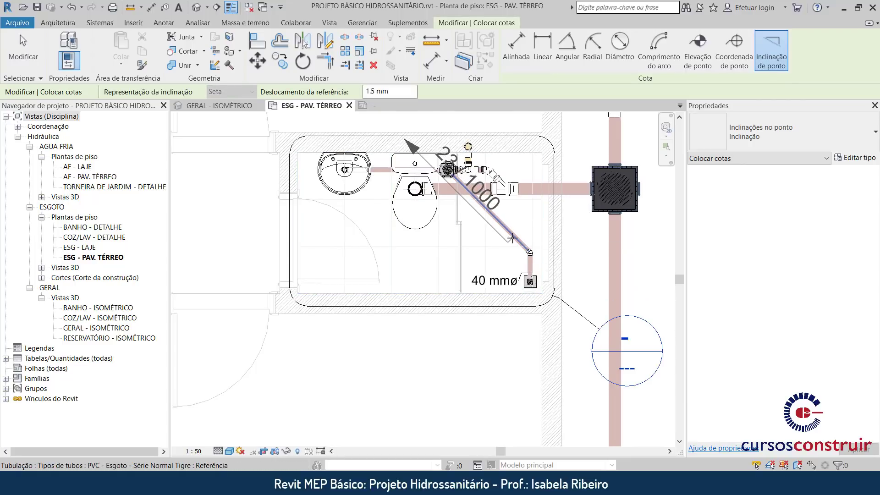
Place an Inclinação % 1.5 type 2% slope annotation on the bathroom's diagonal pipe.
{"action": "left_click", "coordinate": [789, 132]}
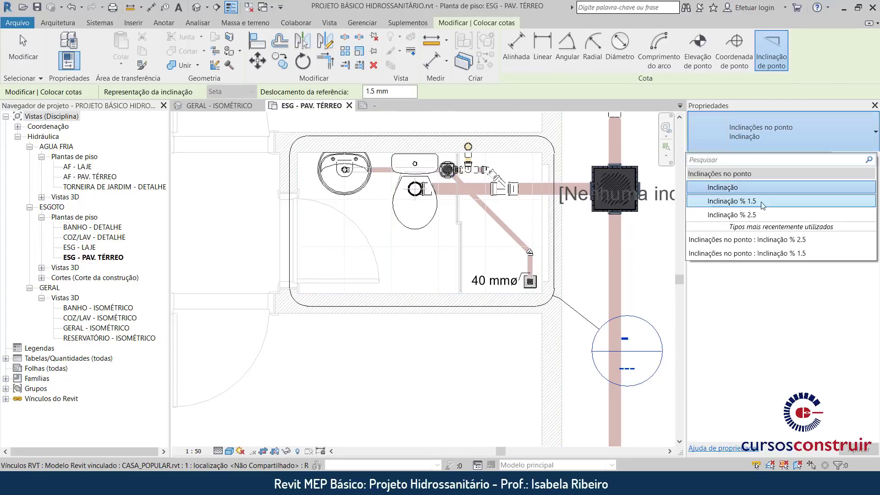
{"action": "left_click", "coordinate": [732, 194]}
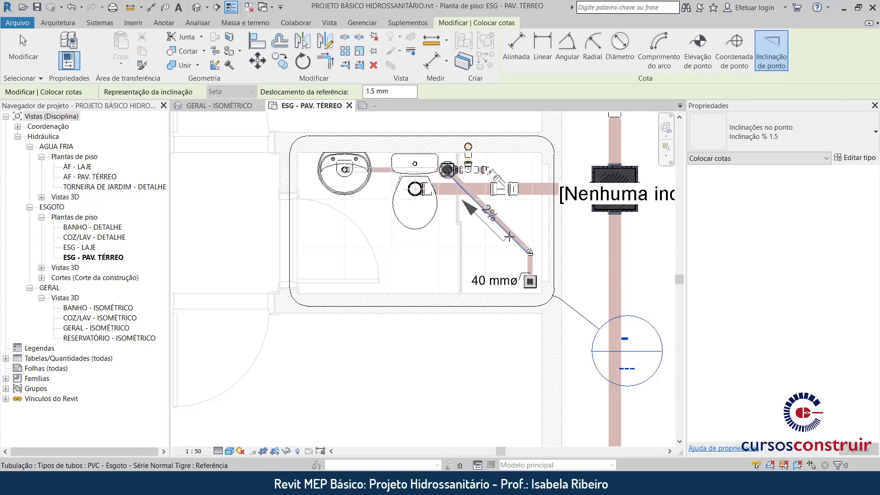
{"action": "left_click", "coordinate": [517, 241]}
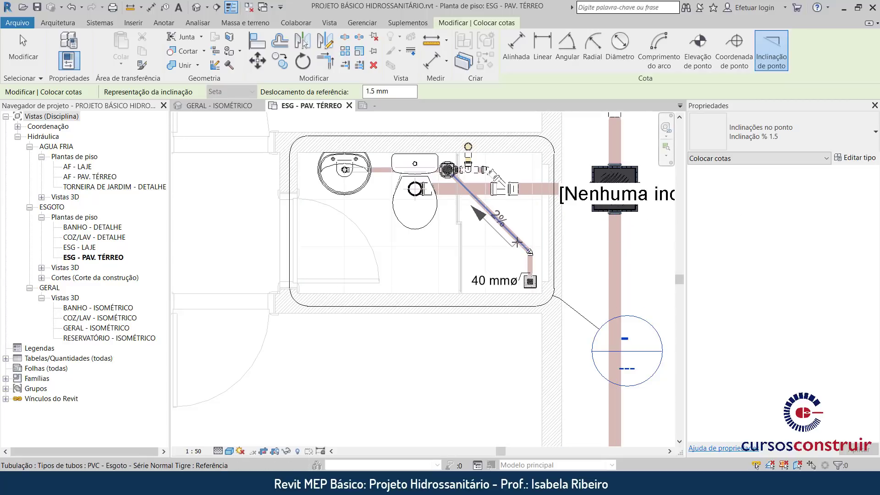
{"action": "left_click", "coordinate": [517, 246]}
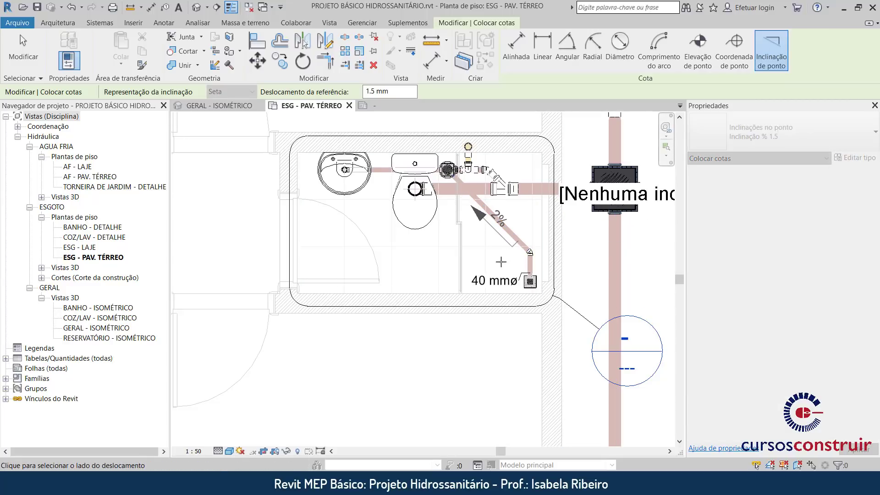
{"action": "left_click", "coordinate": [501, 262]}
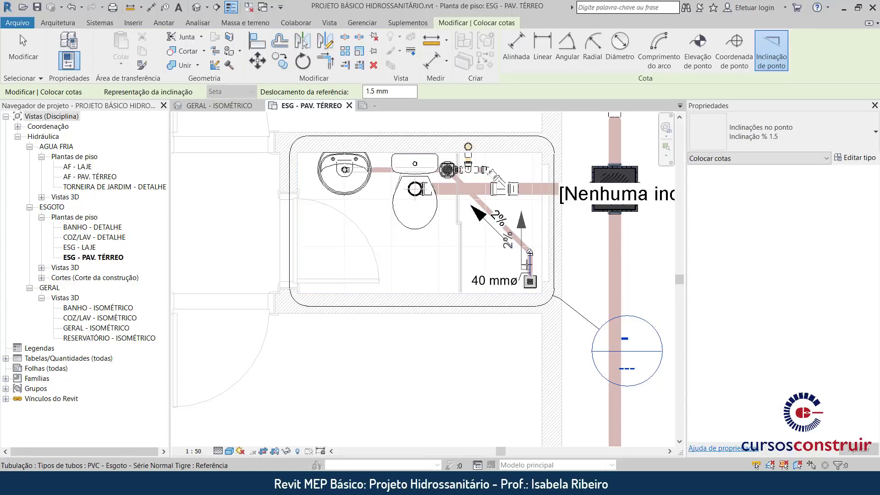
{"action": "key", "text": "Escape"}
{"action": "key", "text": "Escape"}
Nudge the 2% slope arrow down-left, slightly off the diagonal pipe.
{"action": "left_click", "coordinate": [514, 248]}
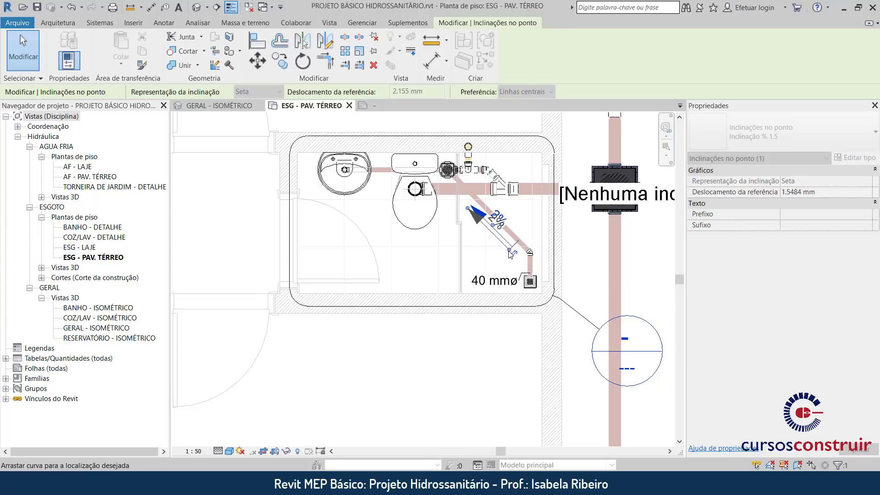
{"action": "left_click_drag", "start_coordinate": [511, 253], "coordinate": [508, 256]}
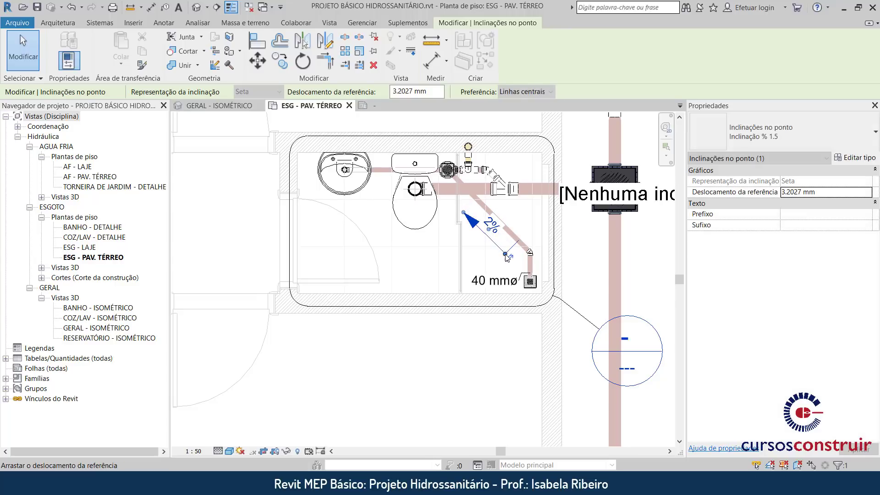
{"action": "left_click_drag", "start_coordinate": [507, 258], "coordinate": [503, 260]}
{"action": "left_click", "coordinate": [577, 250]}
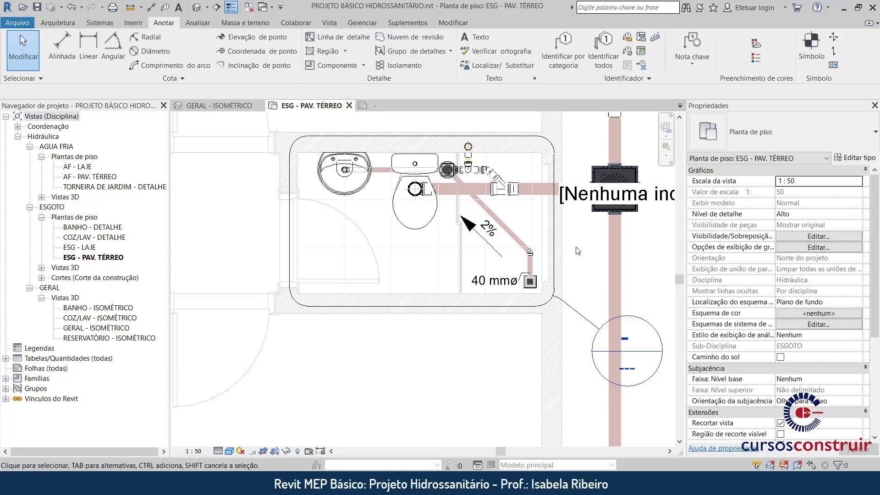
Set the Inclinação % 1.5 type's leader line length (Comprimento da linha de chamada) to 8 mm.
{"action": "left_click", "coordinate": [492, 236]}
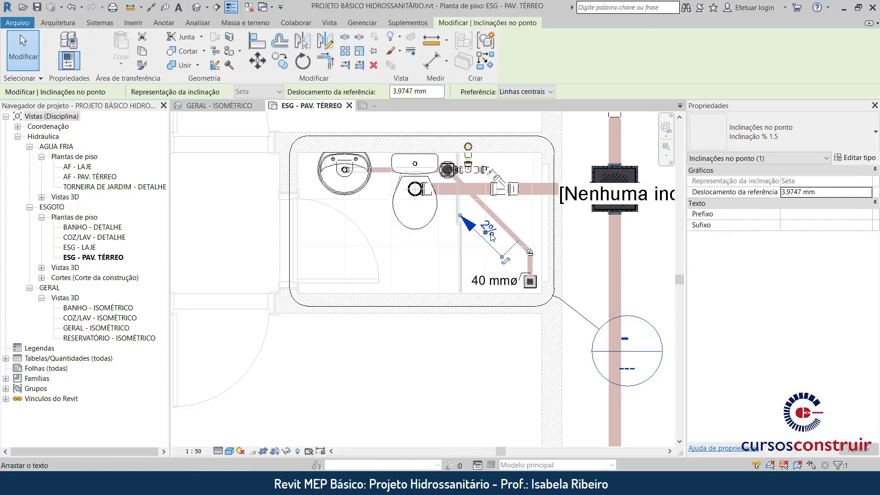
{"action": "left_click", "coordinate": [853, 158]}
{"action": "left_click", "coordinate": [750, 199]}
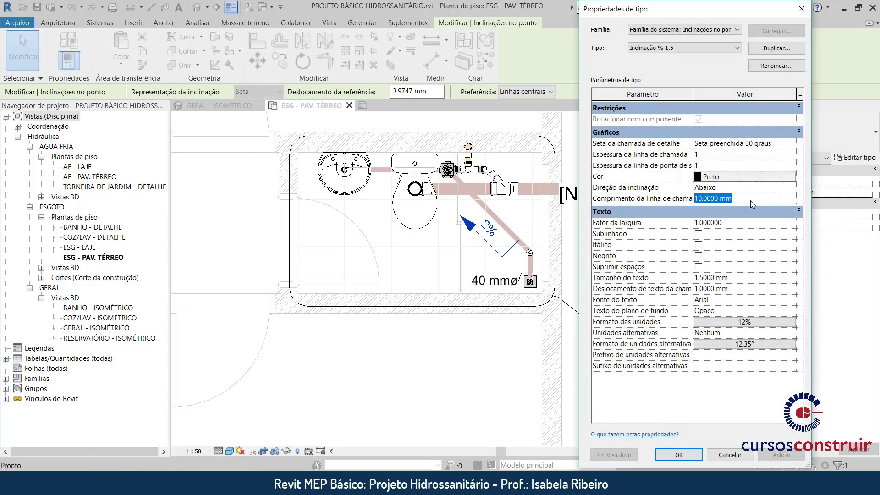
{"action": "type", "text": "8"}
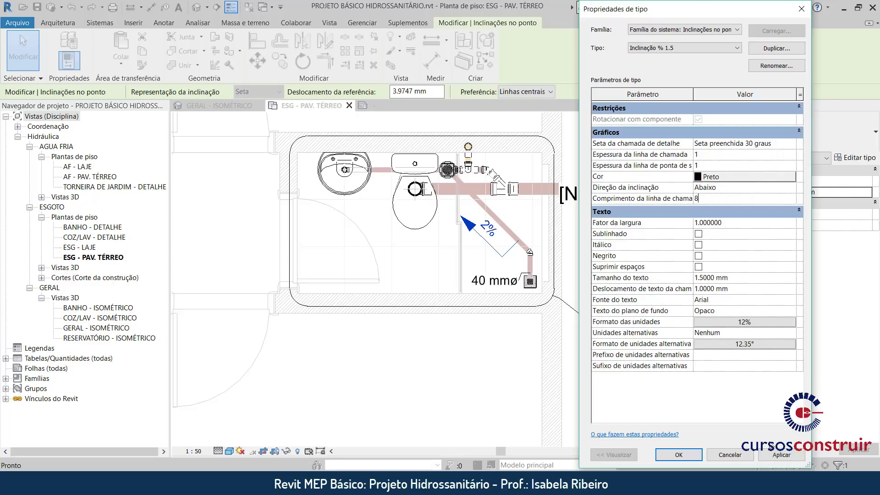
{"action": "left_click", "coordinate": [781, 455]}
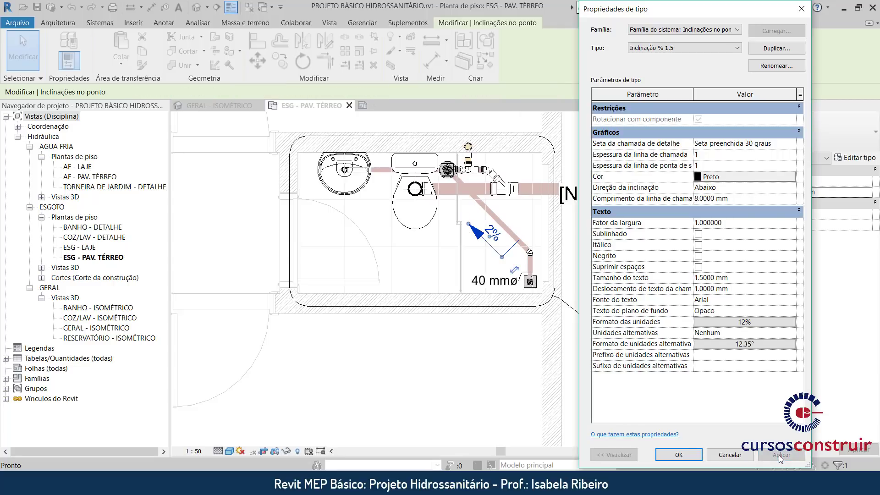
{"action": "left_click", "coordinate": [678, 454]}
{"action": "key", "text": "Escape"}
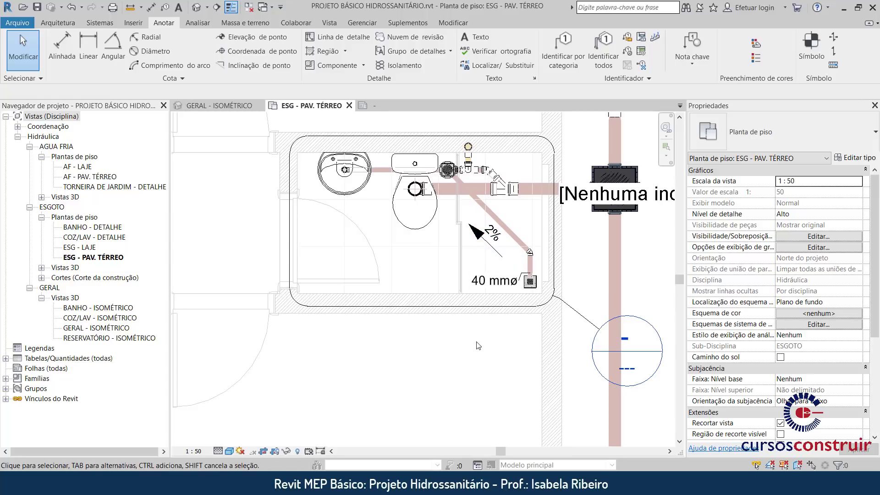
{"action": "scroll", "coordinate": [470, 328], "scroll_direction": "down", "scroll_amount": 2}
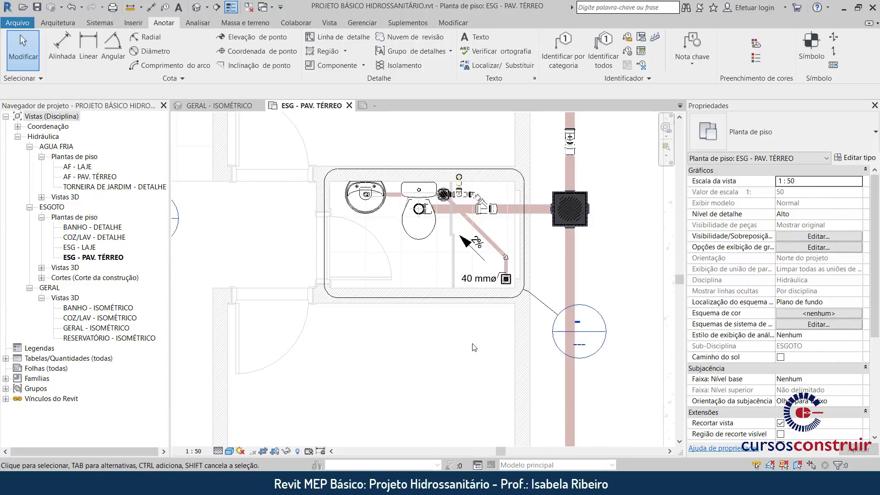
{"action": "scroll", "coordinate": [475, 248], "scroll_direction": "up", "scroll_amount": 2}
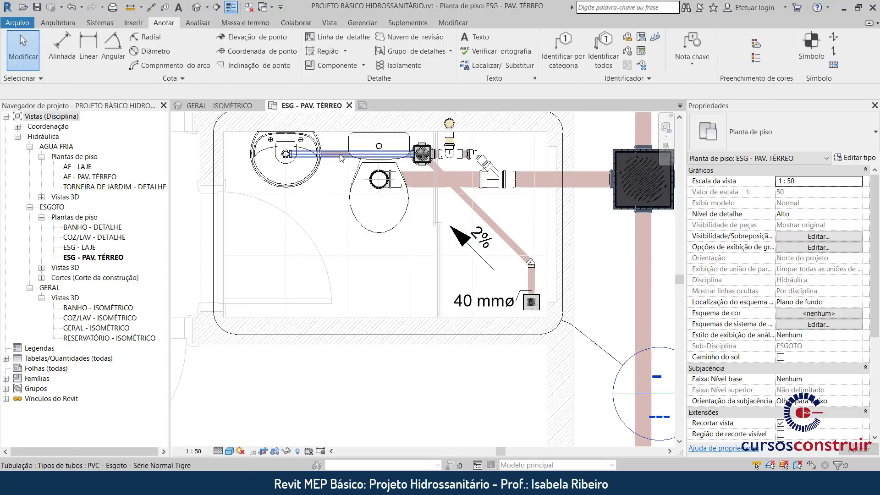
{"action": "scroll", "coordinate": [340, 223], "scroll_direction": "down", "scroll_amount": 1}
{"action": "middle_click_drag", "start_coordinate": [386, 132], "coordinate": [387, 245]}
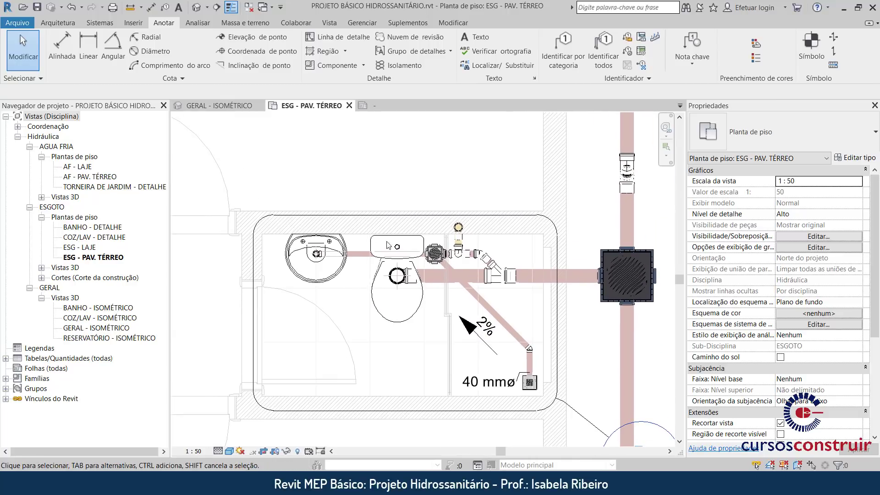
{"action": "scroll", "coordinate": [584, 280], "scroll_direction": "down", "scroll_amount": 2}
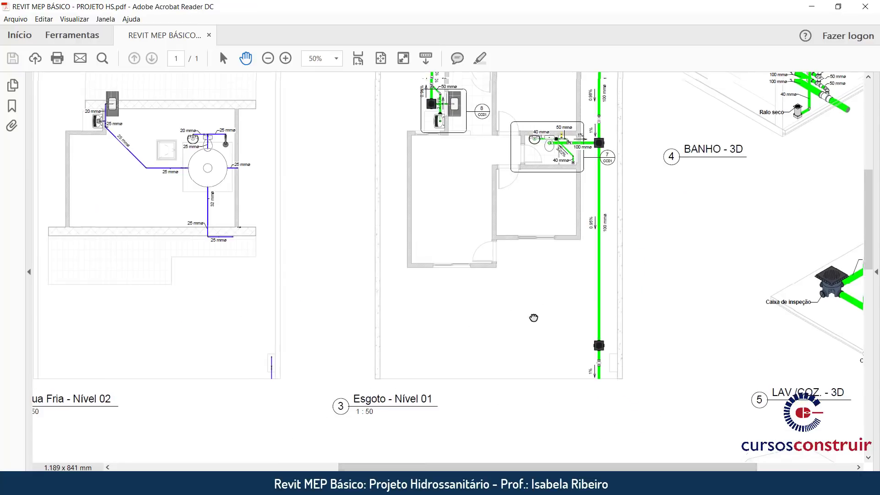
Zoom the reference PDF to 100% and pan to the bathroom drain labelled 2.02% and 40 mmø.
{"action": "scroll", "coordinate": [531, 388], "scroll_direction": "up", "scroll_amount": 2}
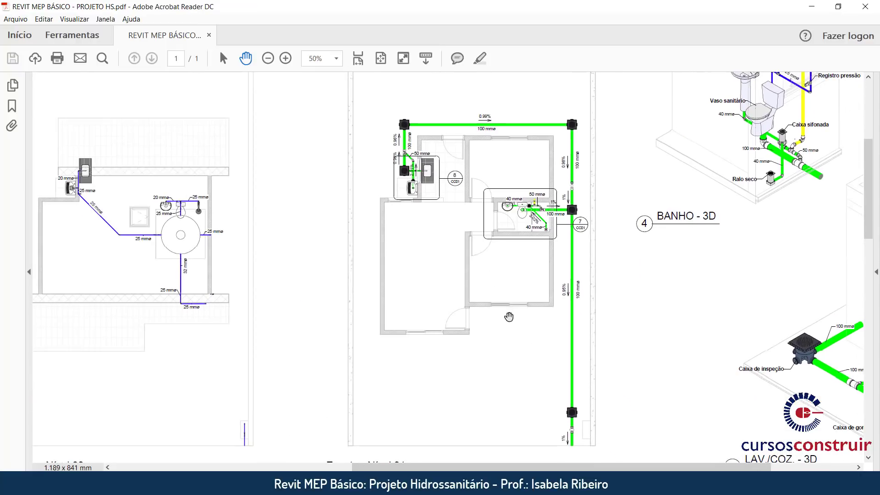
{"action": "scroll", "coordinate": [516, 225], "scroll_direction": "up", "scroll_amount": 1}
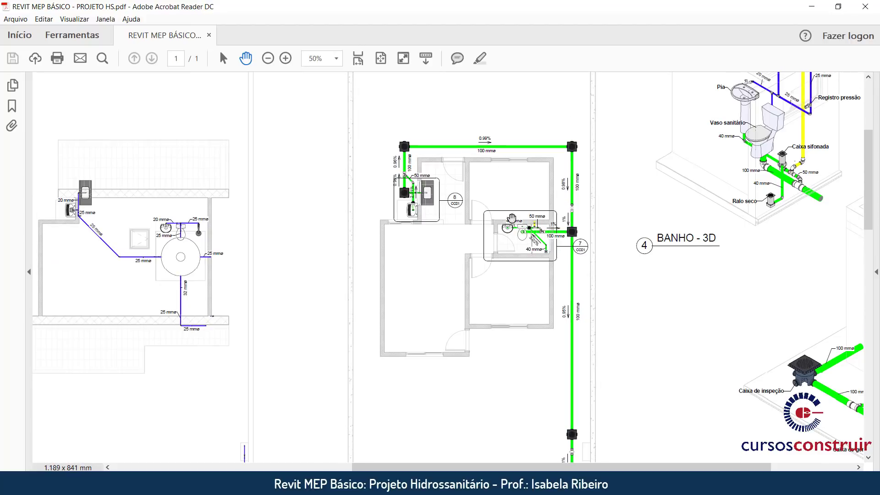
{"action": "left_click", "coordinate": [286, 59]}
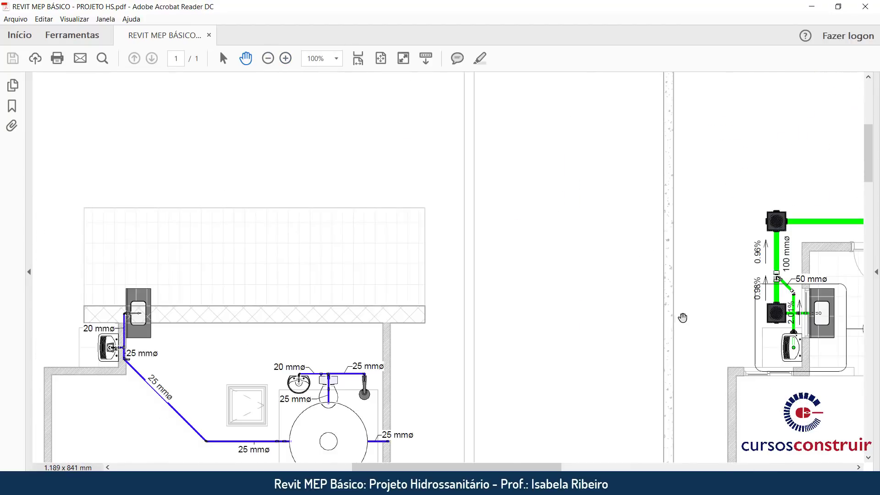
{"action": "left_click_drag", "start_coordinate": [681, 316], "coordinate": [335, 183]}
{"action": "left_click_drag", "start_coordinate": [719, 269], "coordinate": [579, 245]}
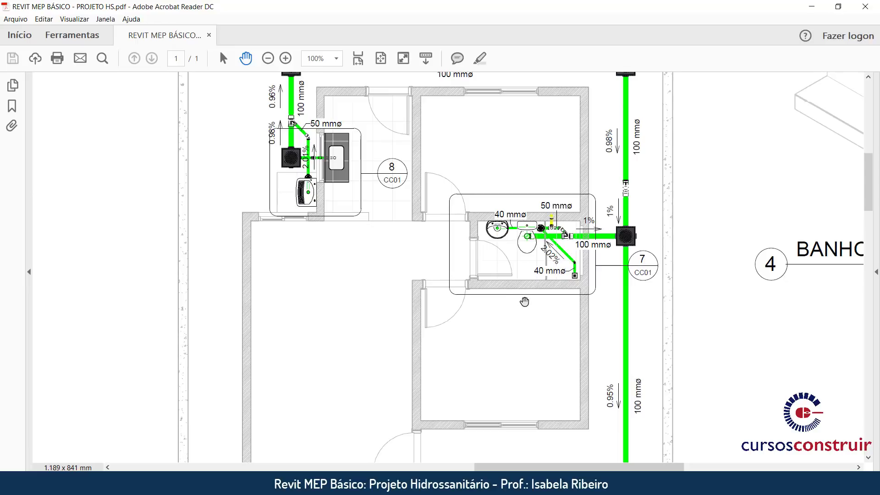
{"action": "left_click", "coordinate": [368, 486]}
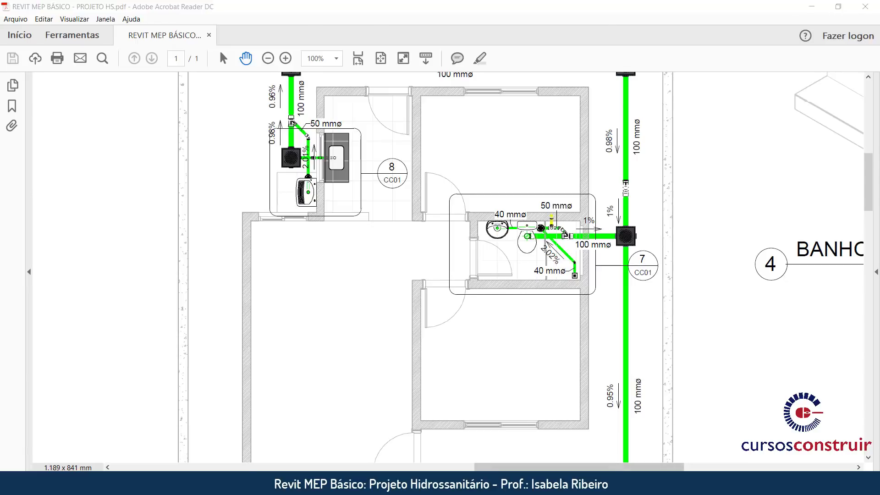
Drag the bathroom detail callout's bubble right so its leader runs horizontally, then zoom out.
{"action": "middle_click_drag", "start_coordinate": [558, 372], "coordinate": [514, 292]}
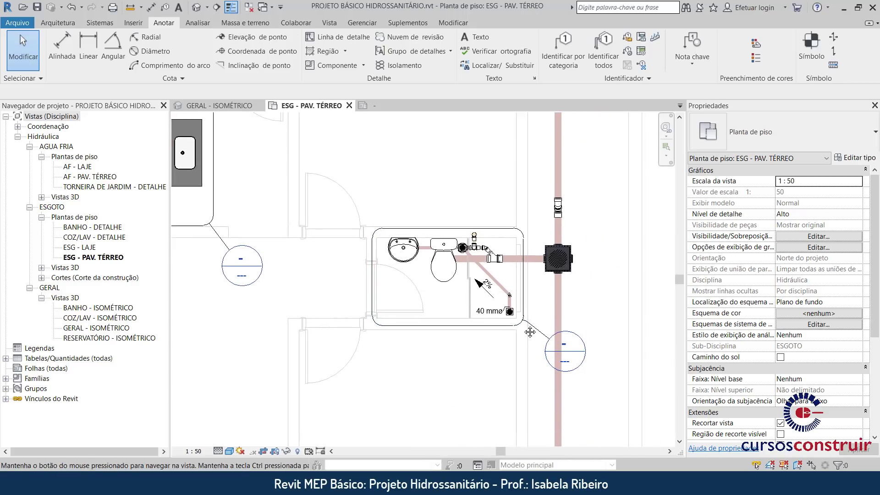
{"action": "scroll", "coordinate": [542, 338], "scroll_direction": "up", "scroll_amount": 2}
{"action": "left_click", "coordinate": [543, 338]}
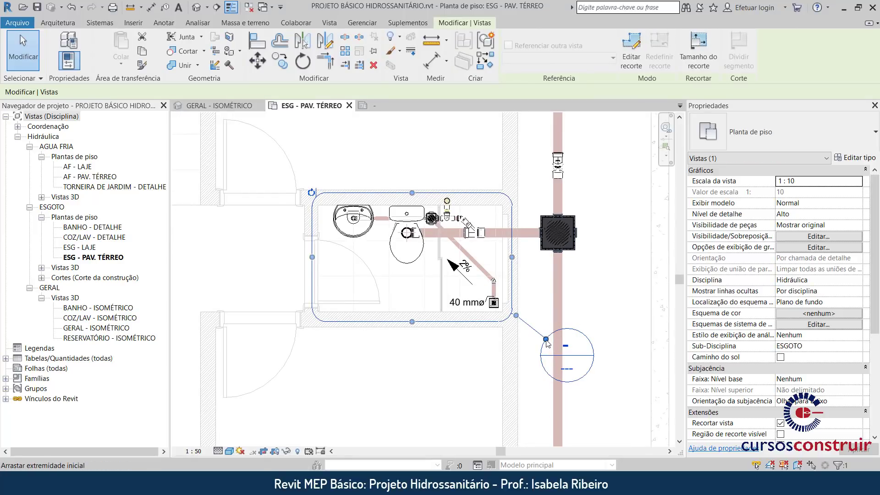
{"action": "mouse_move", "coordinate": [546, 341]}
{"action": "left_mouse_down"}
{"action": "mouse_move", "coordinate": [584, 318]}
{"action": "mouse_move", "coordinate": [587, 339]}
{"action": "mouse_move", "coordinate": [543, 329]}
{"action": "mouse_move", "coordinate": [583, 344]}
{"action": "mouse_move", "coordinate": [579, 298]}
{"action": "mouse_move", "coordinate": [541, 298]}
{"action": "left_mouse_up"}
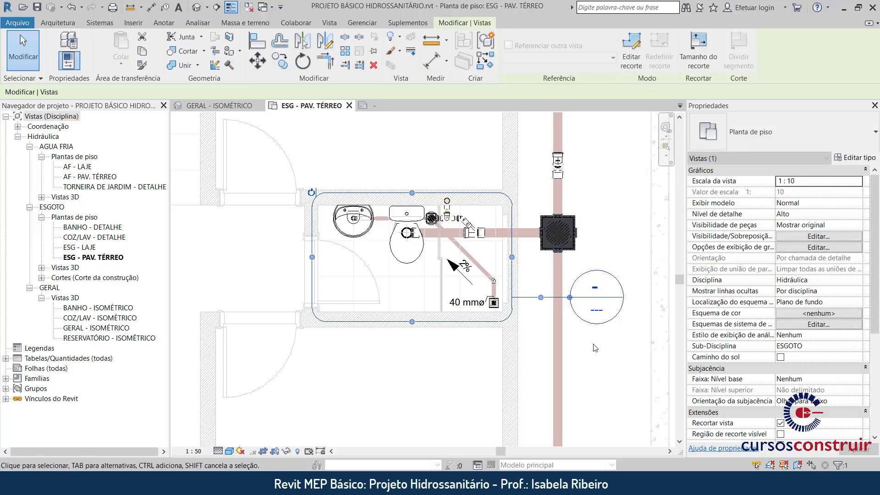
{"action": "left_click", "coordinate": [595, 348]}
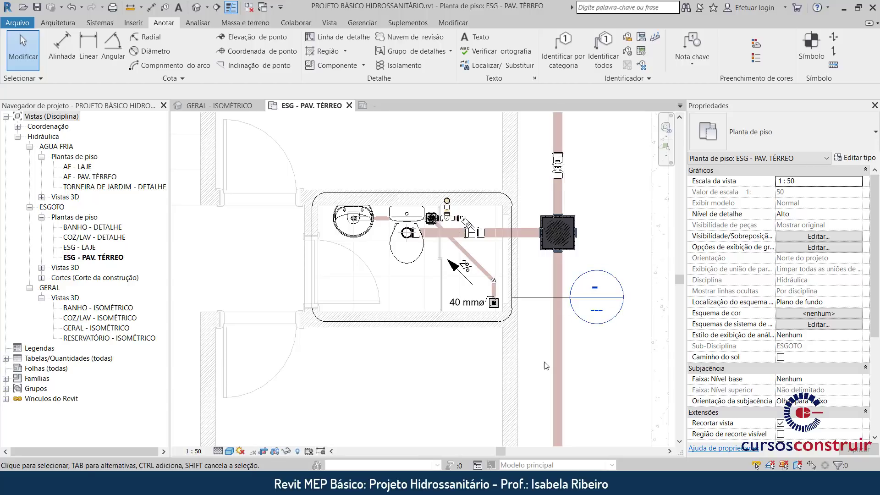
{"action": "scroll", "coordinate": [568, 362], "scroll_direction": "down", "scroll_amount": 3}
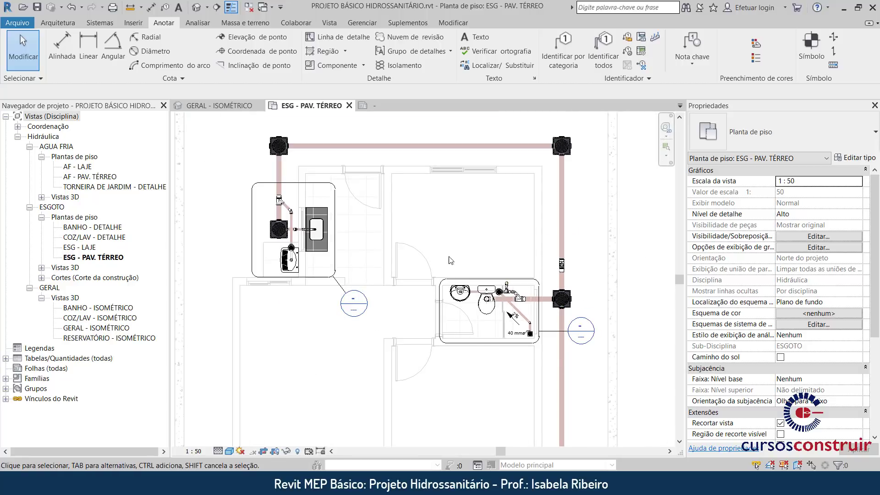
{"action": "middle_click_drag", "start_coordinate": [561, 381], "coordinate": [533, 298]}
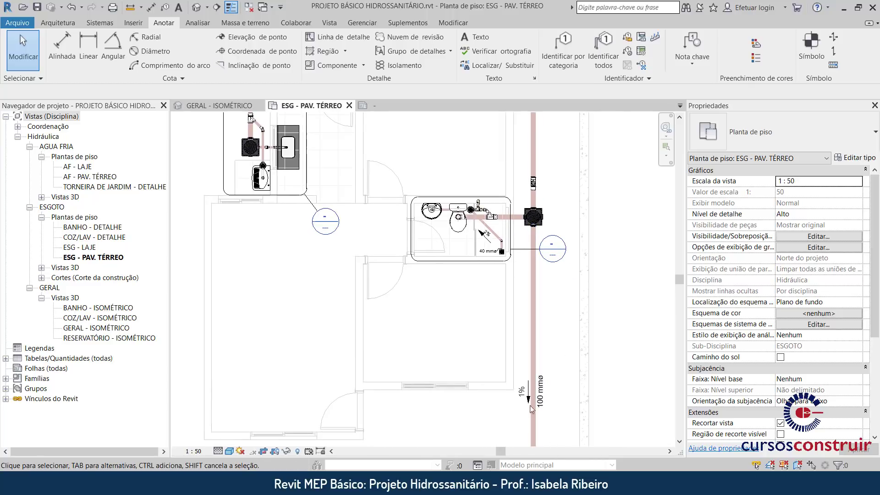